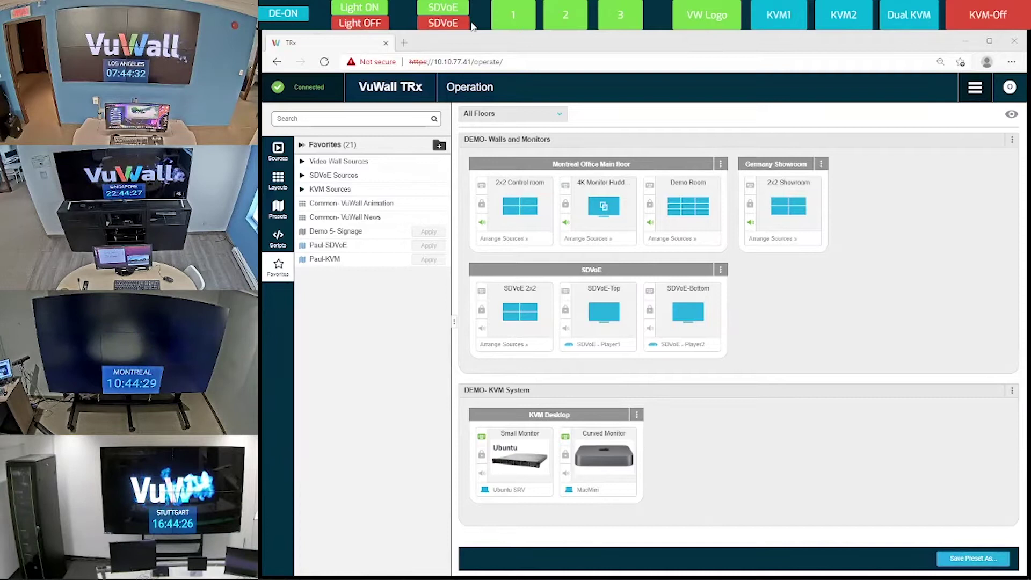
left_click(453, 10)
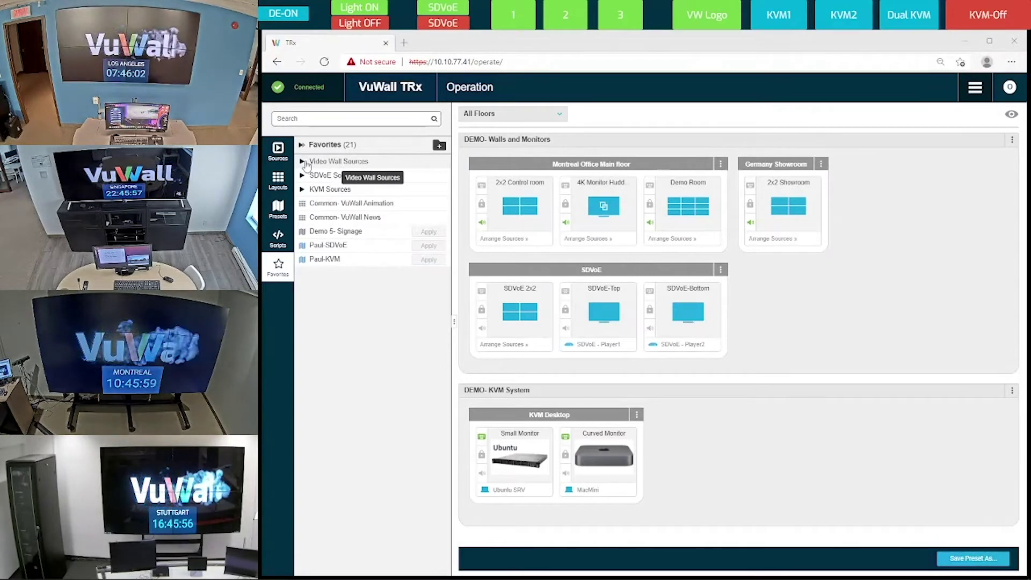
From the favorite video wall sources, send Drone 1 to the 4K Monitor Huddle display and TV Channel 4 to the Montreal Office Main floor displays
left_click(338, 161)
left_click_drag(339, 207, 520, 206)
left_click_drag(330, 231, 599, 212)
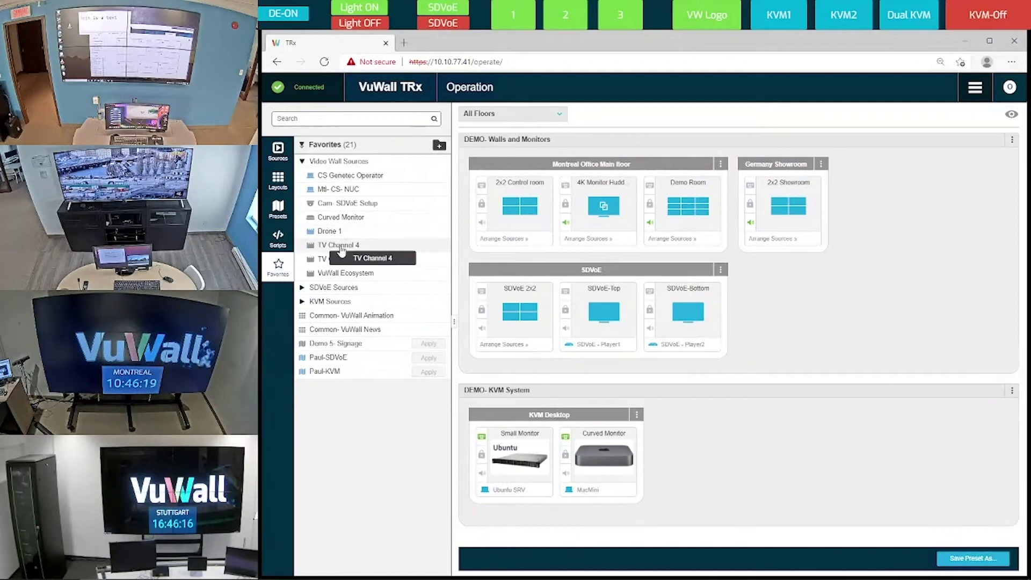
left_click_drag(342, 253, 551, 198)
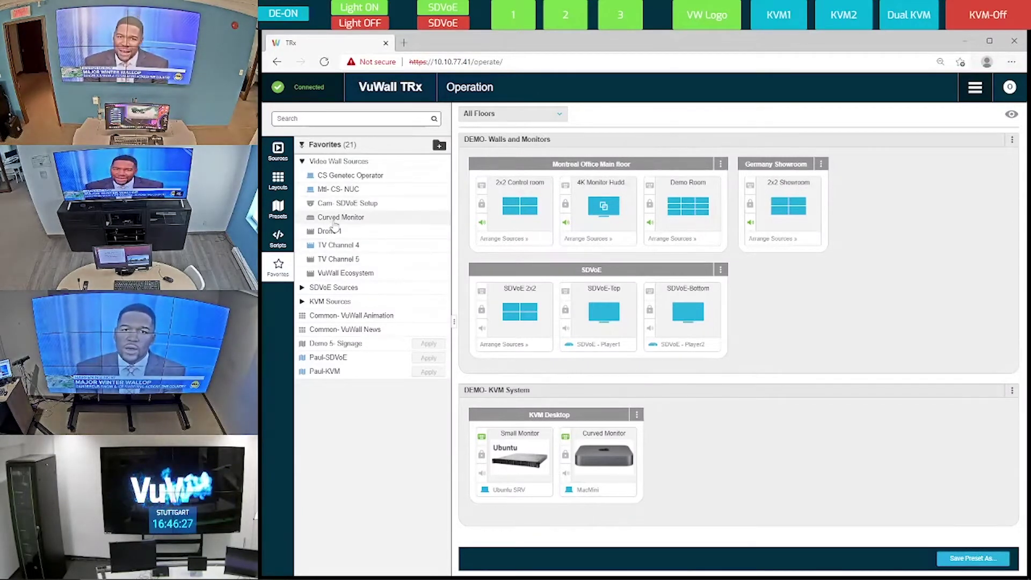
Send Drone 1 to the 2x2 Showroom wall and shrink its window to about two thirds of the wall, anchored at the lower-right corner
left_click_drag(344, 231, 794, 213)
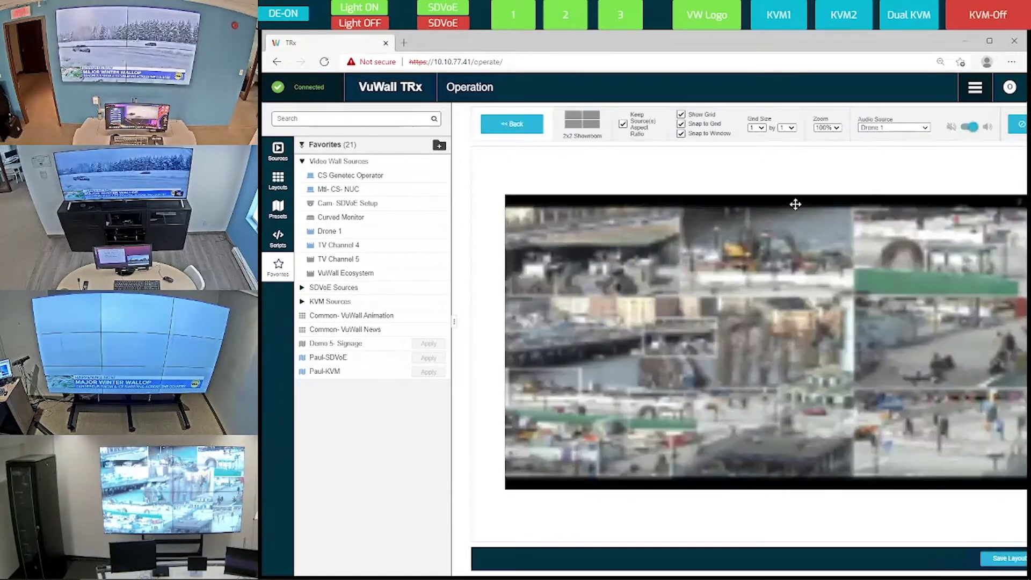
left_click(797, 209)
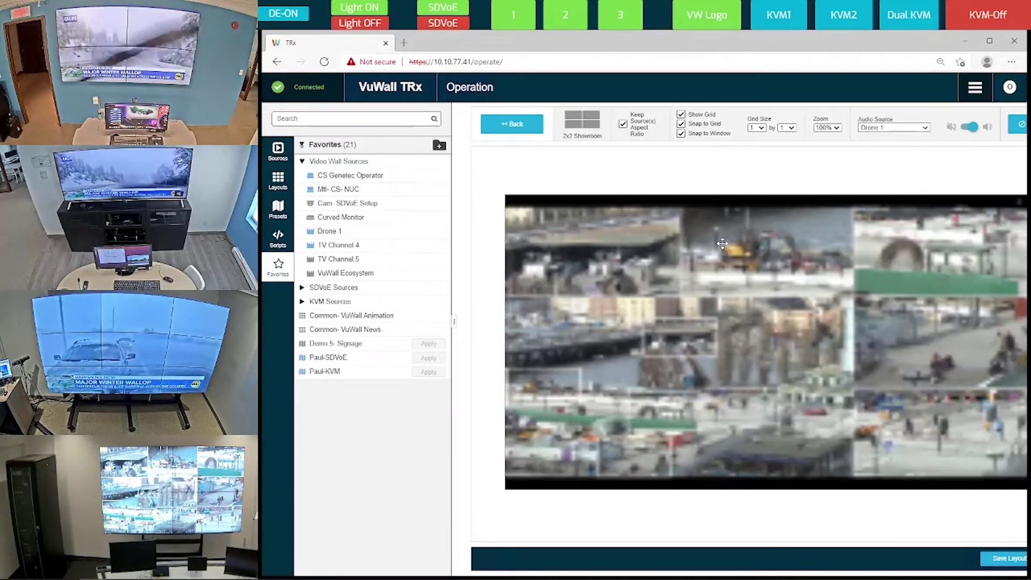
left_click(532, 213)
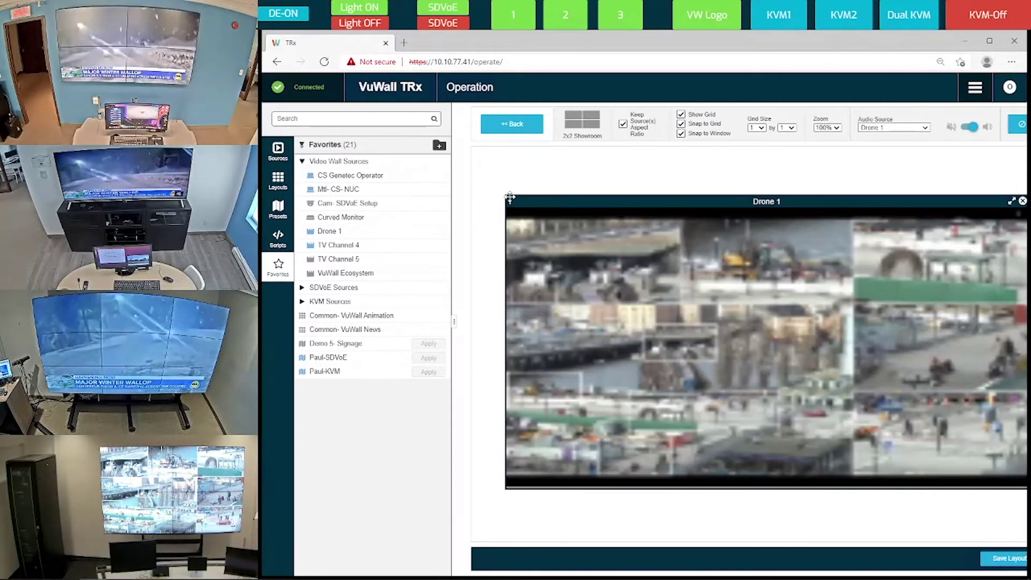
left_click_drag(507, 198, 670, 295)
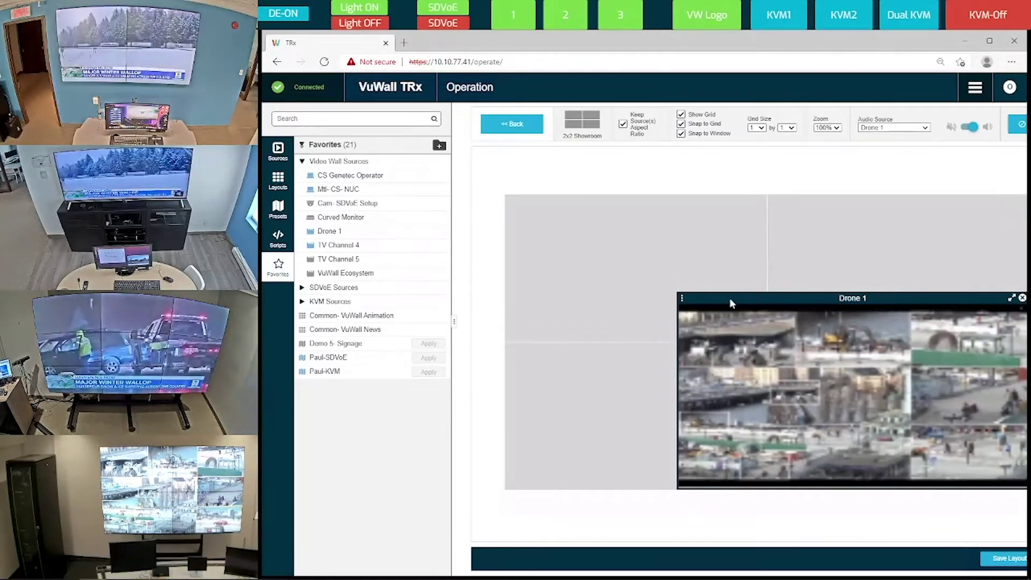
Add Mtl- CS- NUC at the upper left and TV Channel 5 at the wall's top, resizing both to fit above Drone 1
left_click_drag(335, 189, 542, 234)
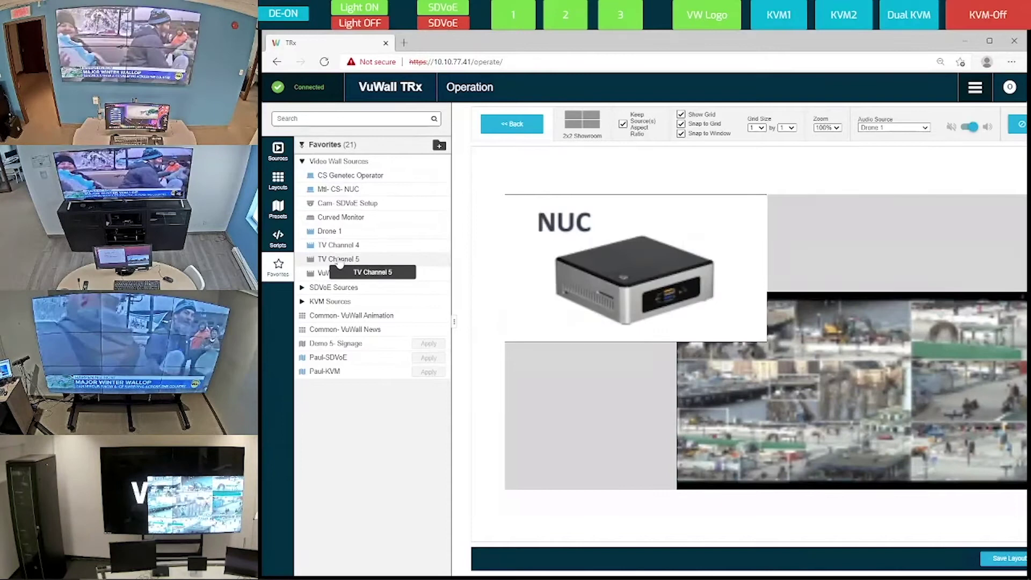
left_click_drag(339, 260, 860, 250)
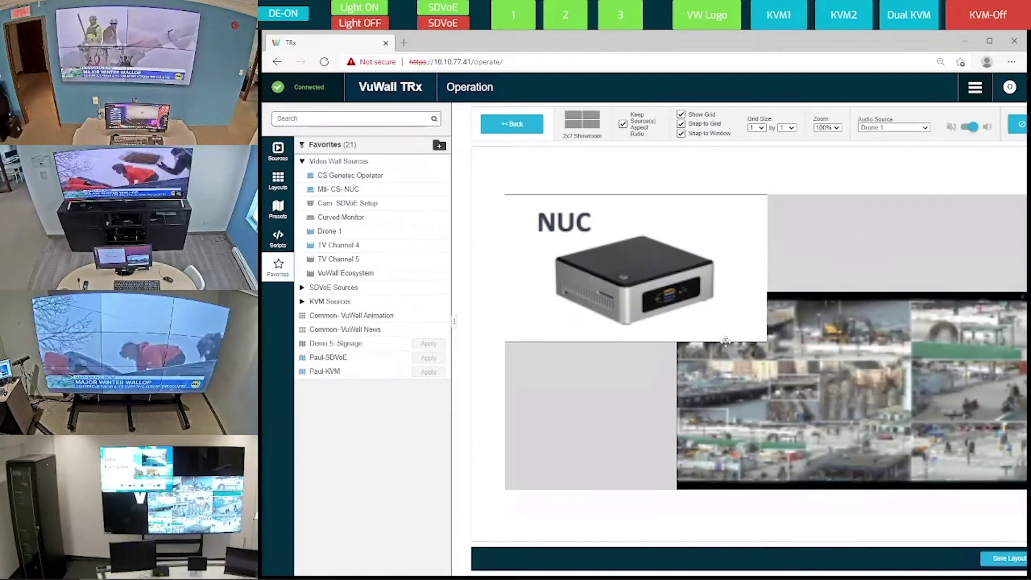
left_click_drag(766, 341, 676, 291)
left_click(870, 301)
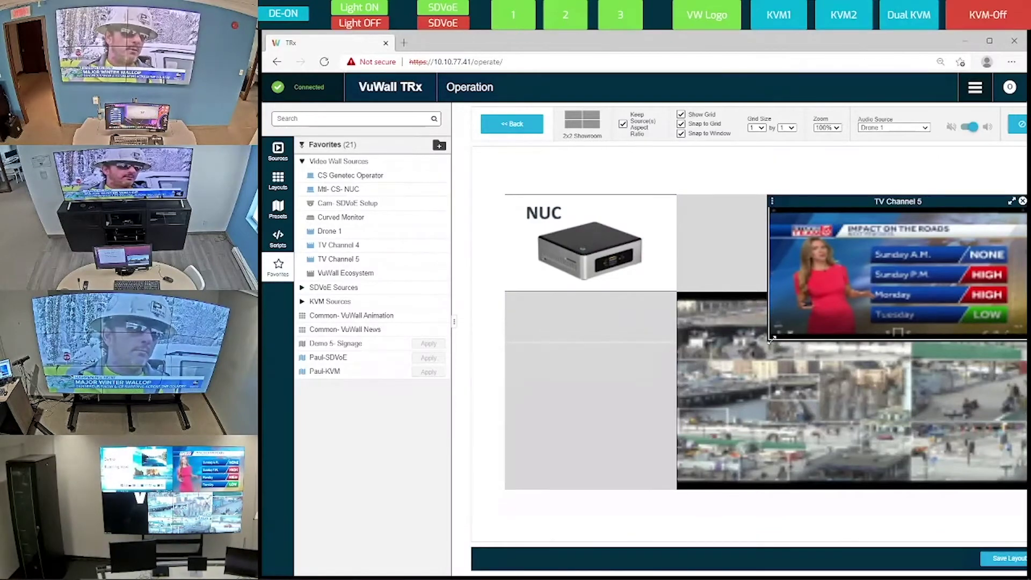
left_click_drag(772, 340, 857, 301)
left_click_drag(941, 250, 802, 249)
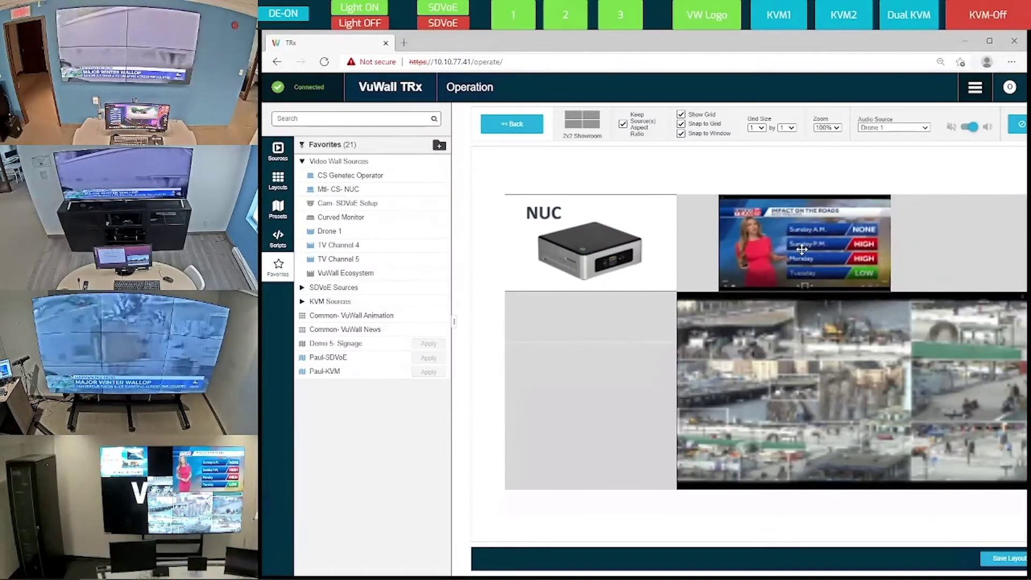
Save the 2x2 Showroom arrangement as a layout named Test1 and return to the overview of all displays
left_click(994, 561)
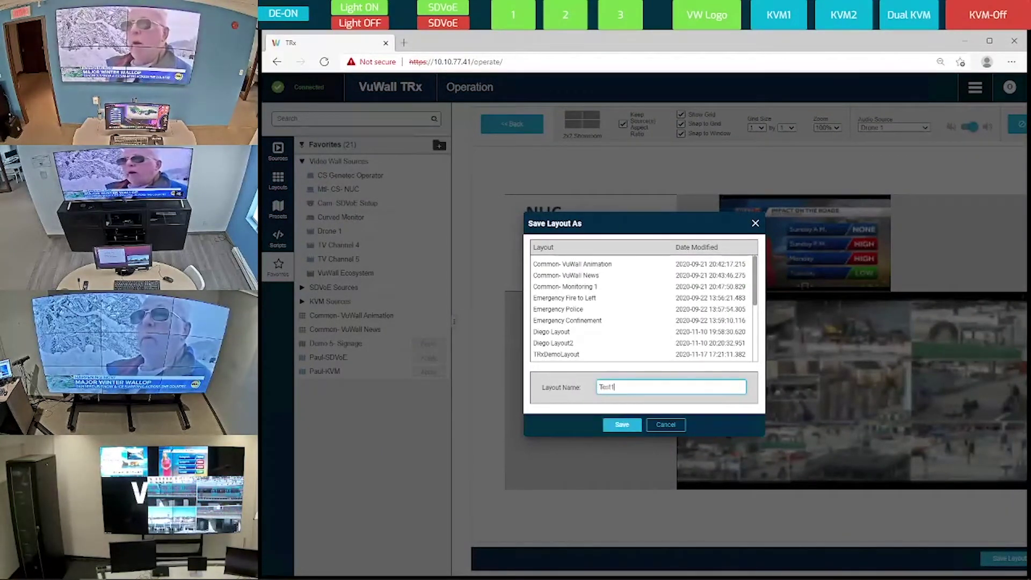
key("Return")
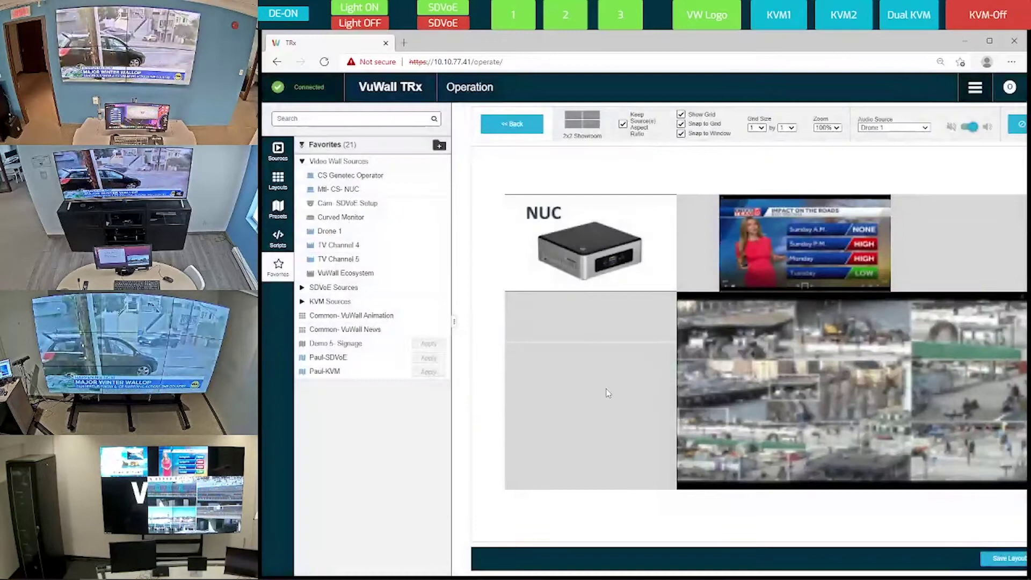
left_click(506, 129)
Apply the saved Test1 layout to the 2x2 Control room wall, and reset the walls to the VW Logo content
left_click(278, 181)
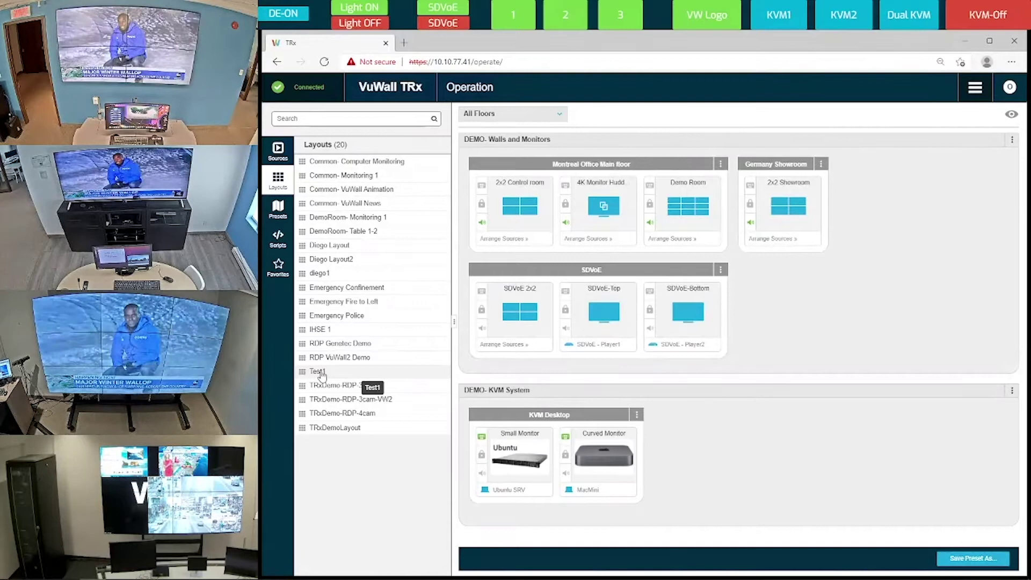
left_click_drag(323, 375, 525, 207)
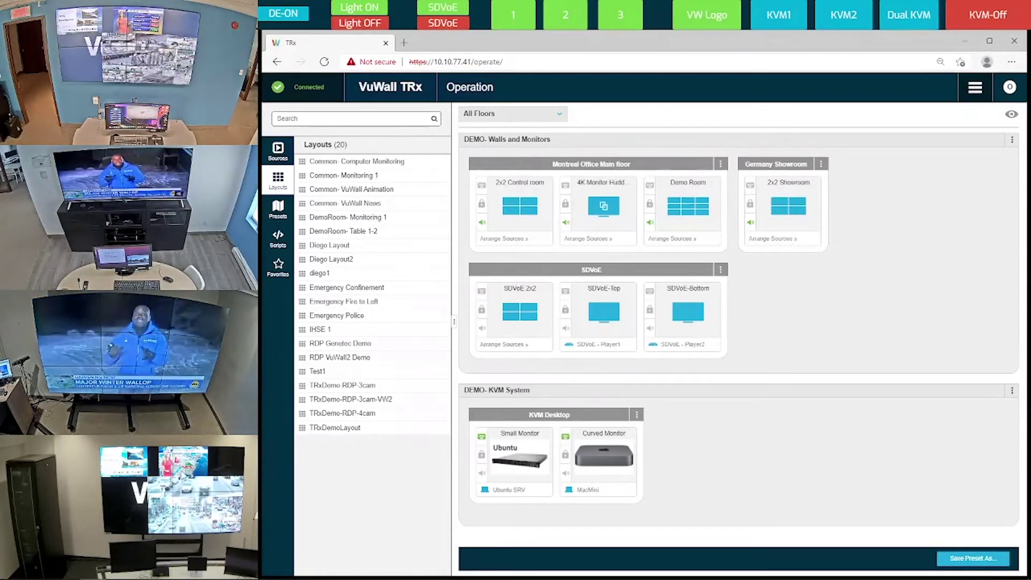
left_click(713, 22)
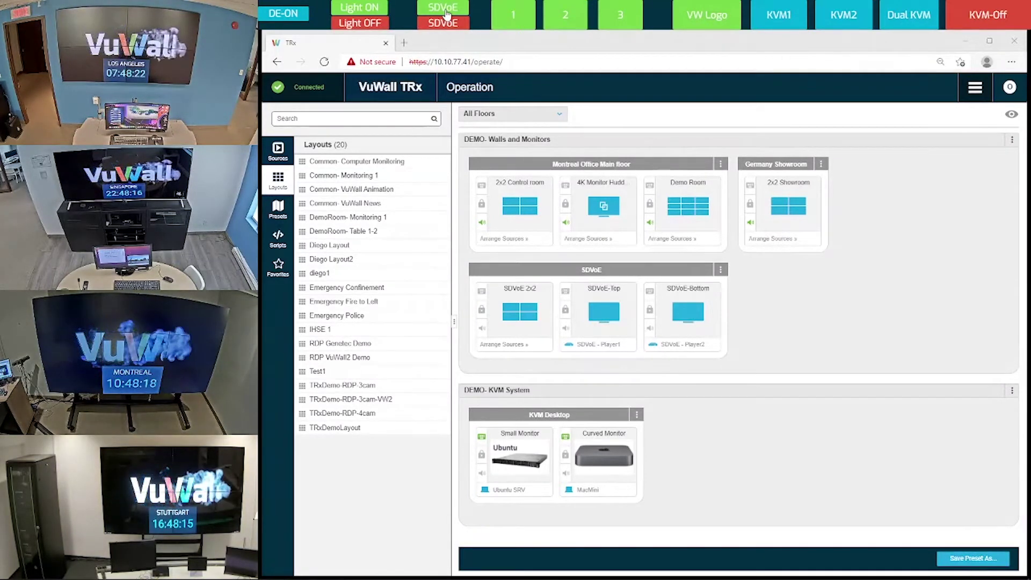
Switch the camera view to the SDVoE wall and route the favorite source SDVoE - Player1 to the SDVoE-Bottom display
left_click(447, 10)
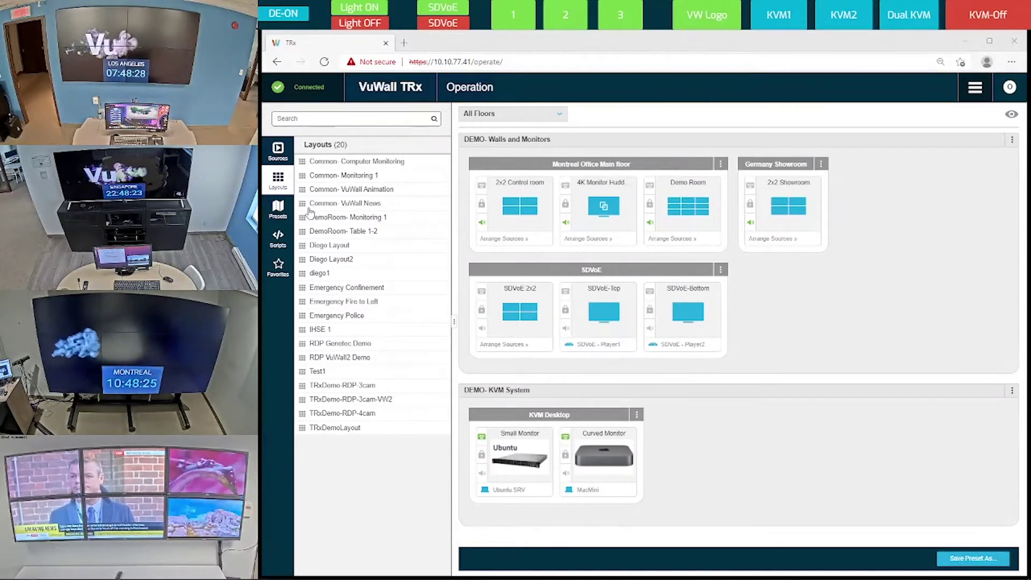
left_click(278, 266)
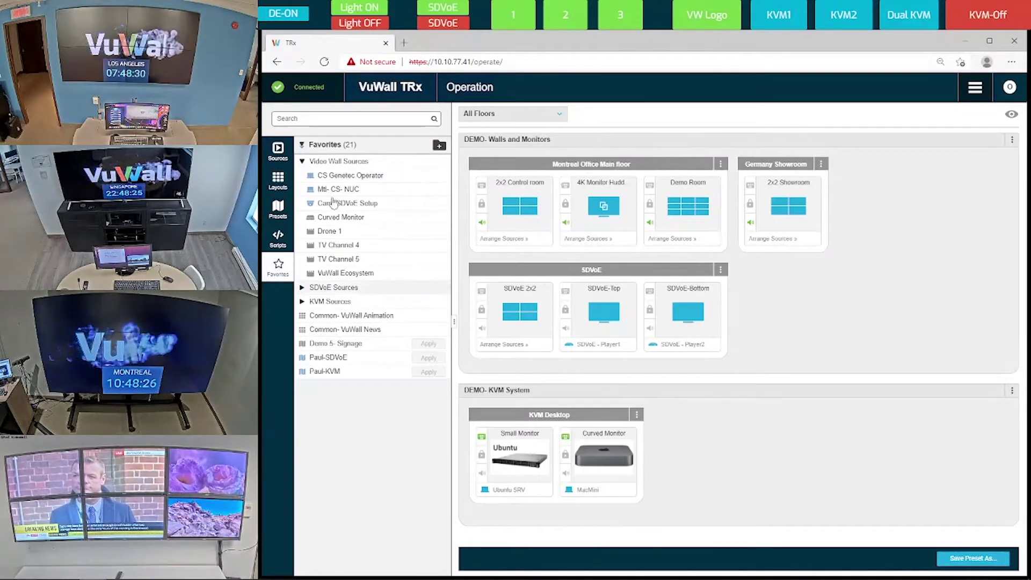
left_click(302, 162)
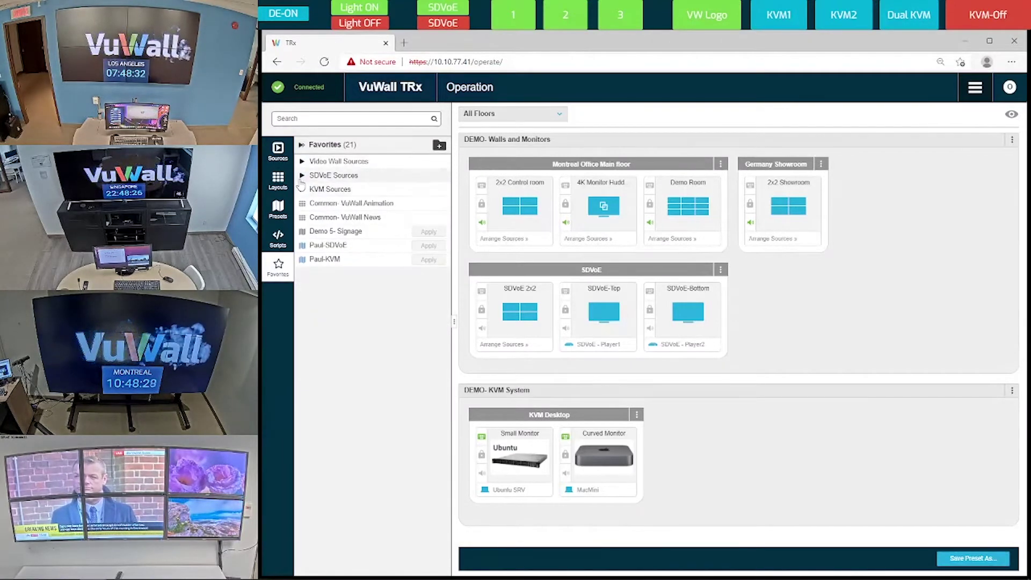
left_click(302, 176)
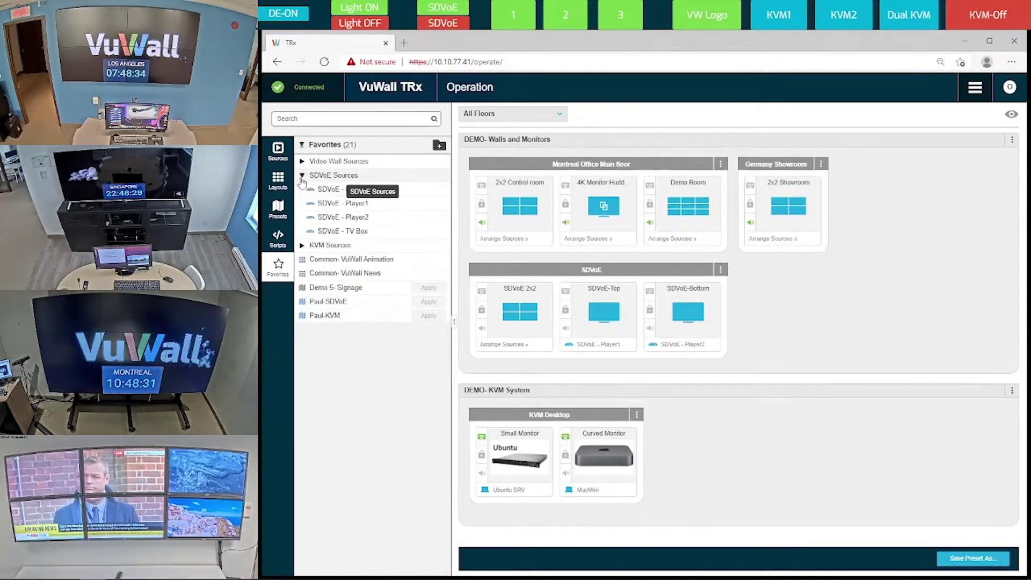
left_click_drag(317, 207, 690, 319)
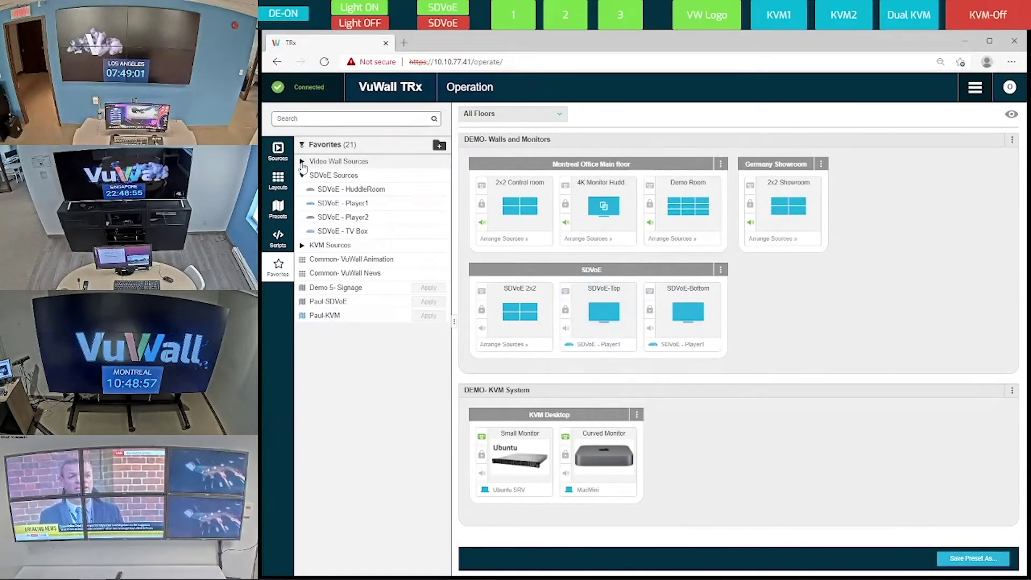
Examine the access details of the Mtl- CS- NUC video wall source and collapse the favorite source groups
left_click(323, 162)
mouse_move(331, 194)
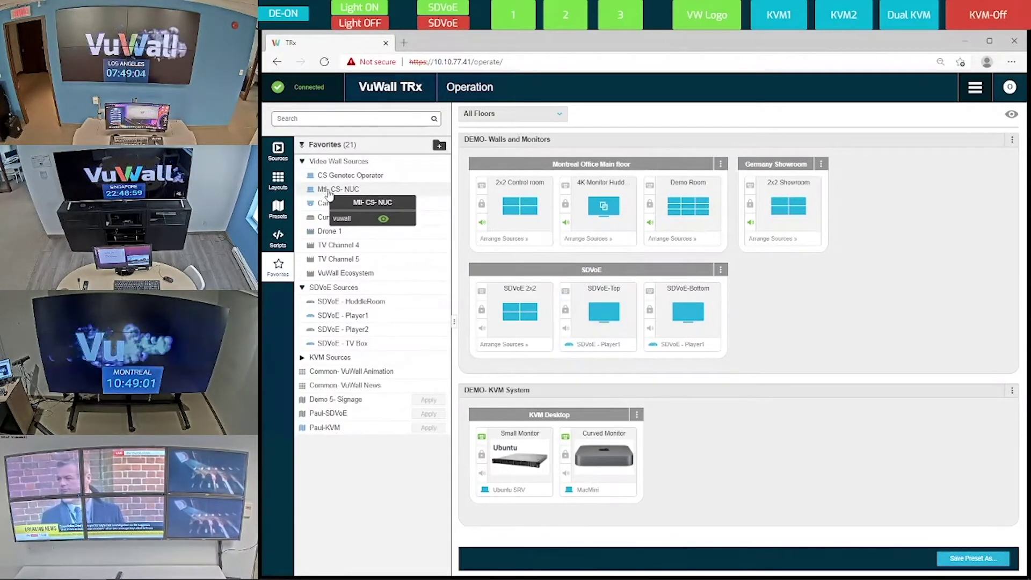
left_click_drag(329, 195, 369, 192)
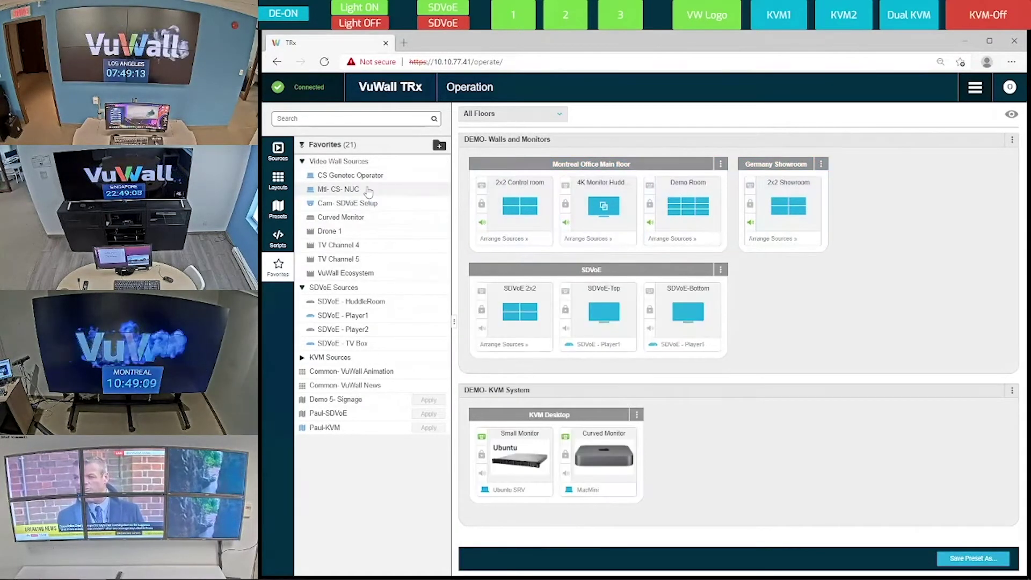
mouse_move(393, 199)
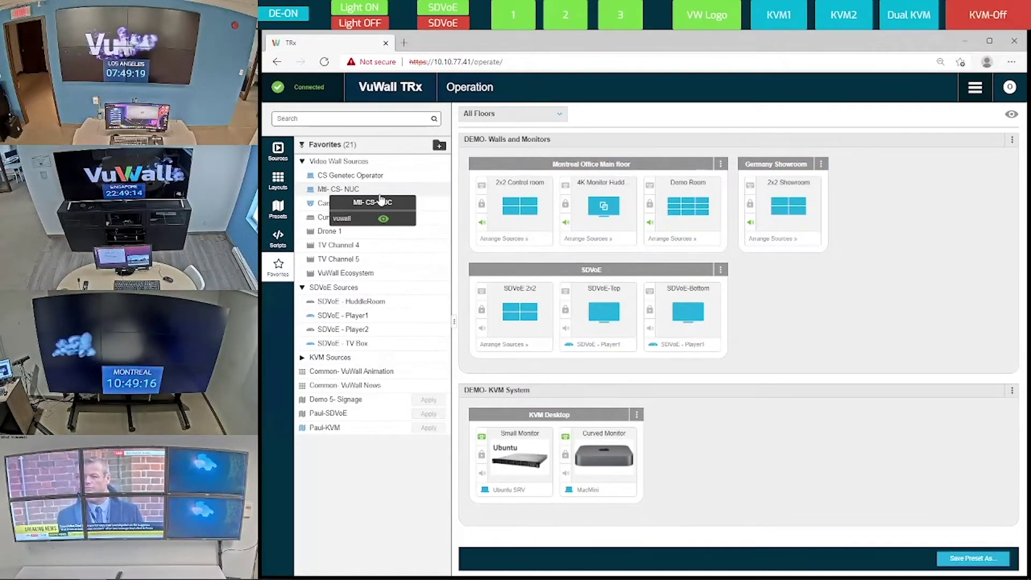
mouse_move(426, 213)
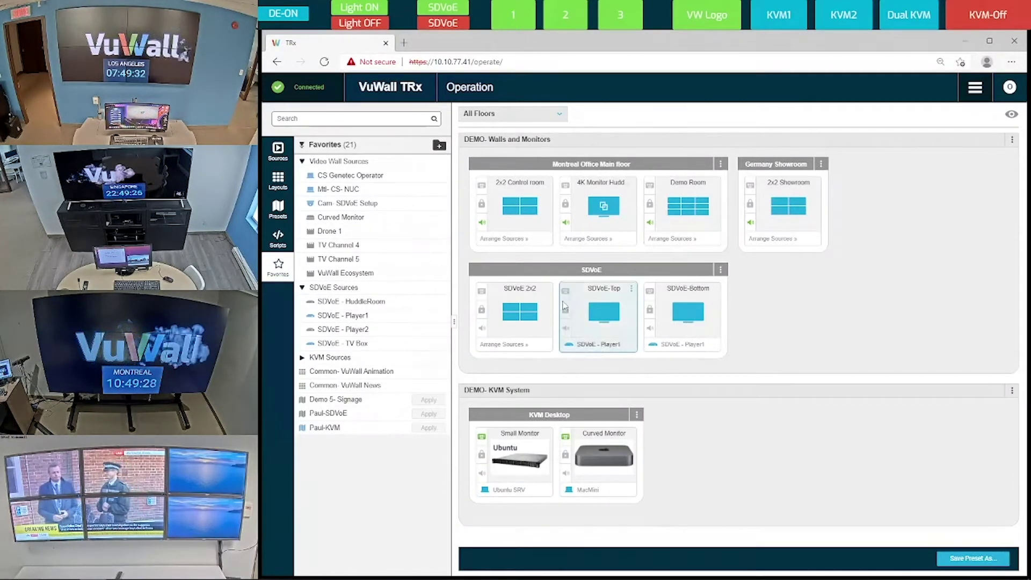
left_click(329, 288)
left_click(303, 161)
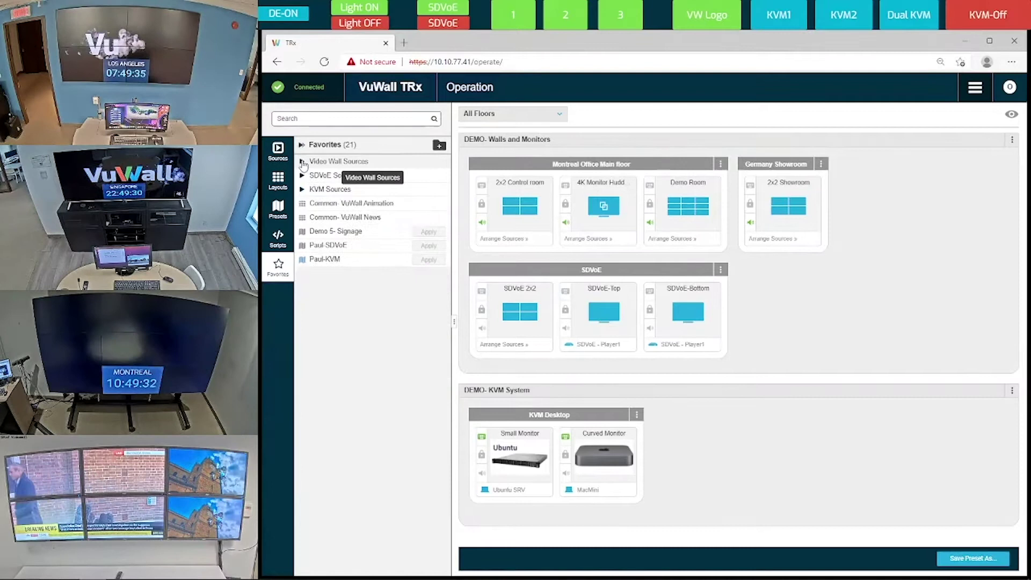
From the KVM sources, connect MacMini to the Small Monitor and Ubuntu SRV to the Curved Monitor
left_click(302, 189)
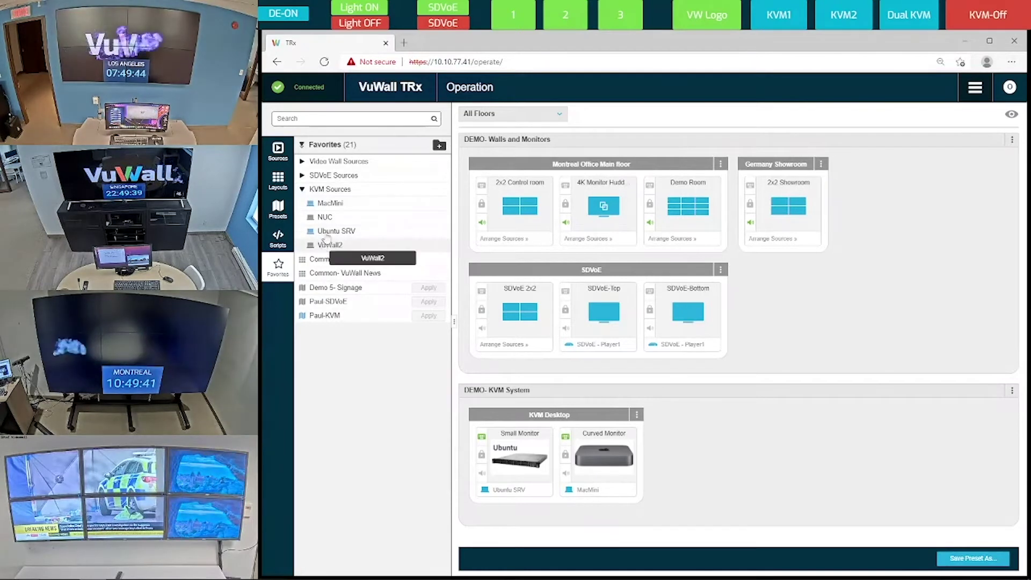
left_click_drag(327, 208, 516, 463)
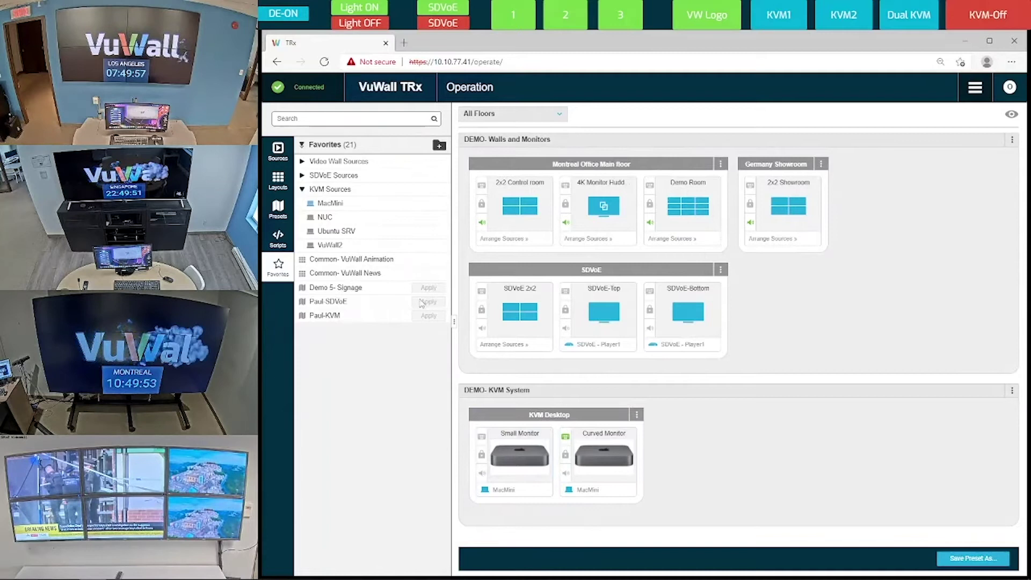
left_click_drag(329, 231, 604, 461)
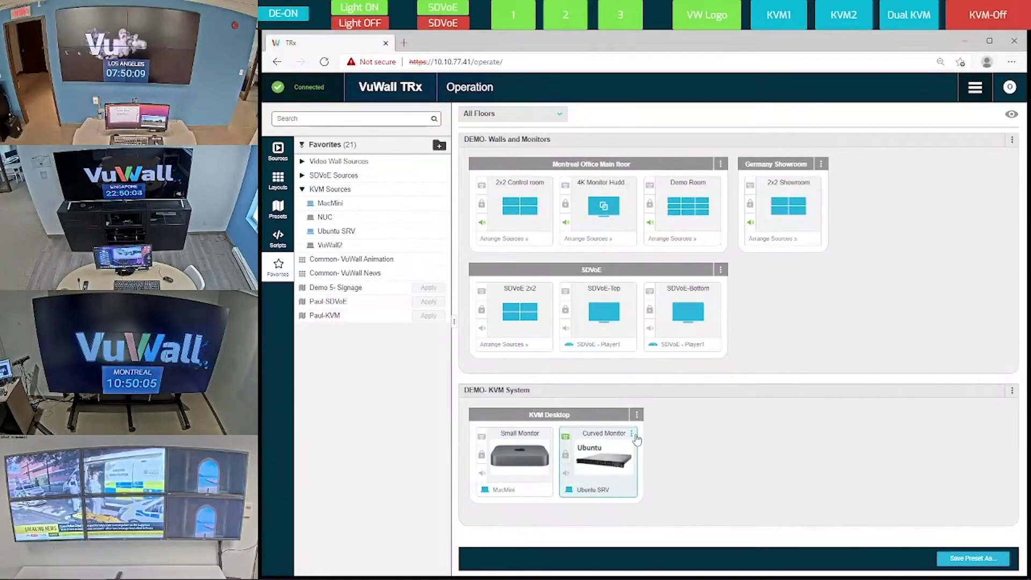
Set the Curved Monitor's connection to Ubuntu SRV to Private Access
left_click(634, 437)
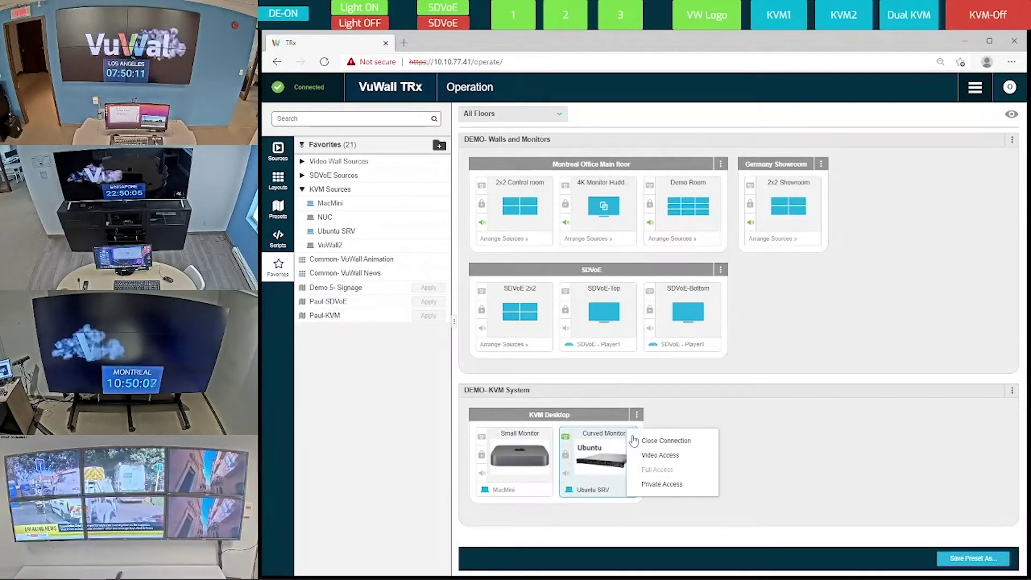
left_click(652, 485)
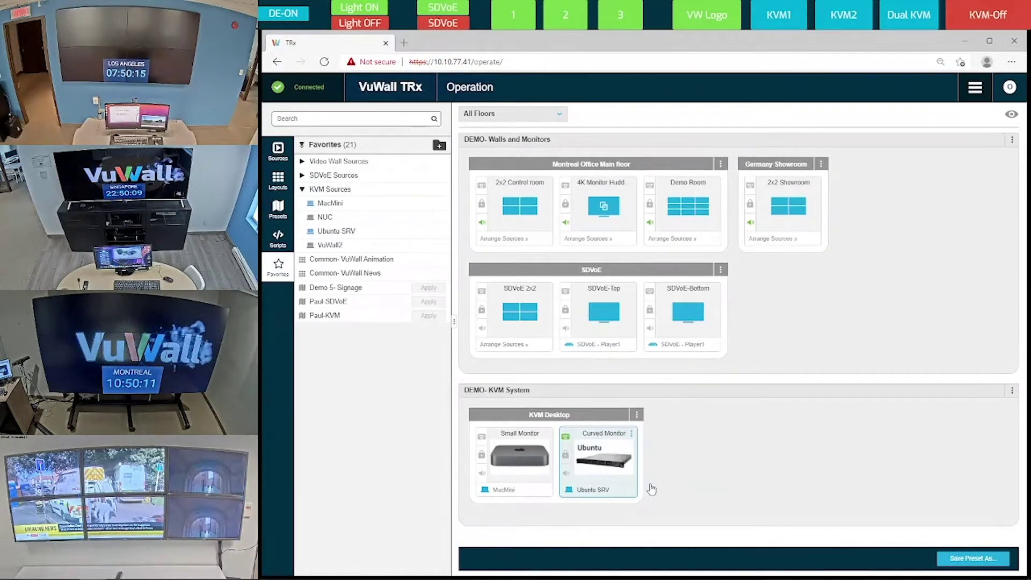
mouse_move(629, 465)
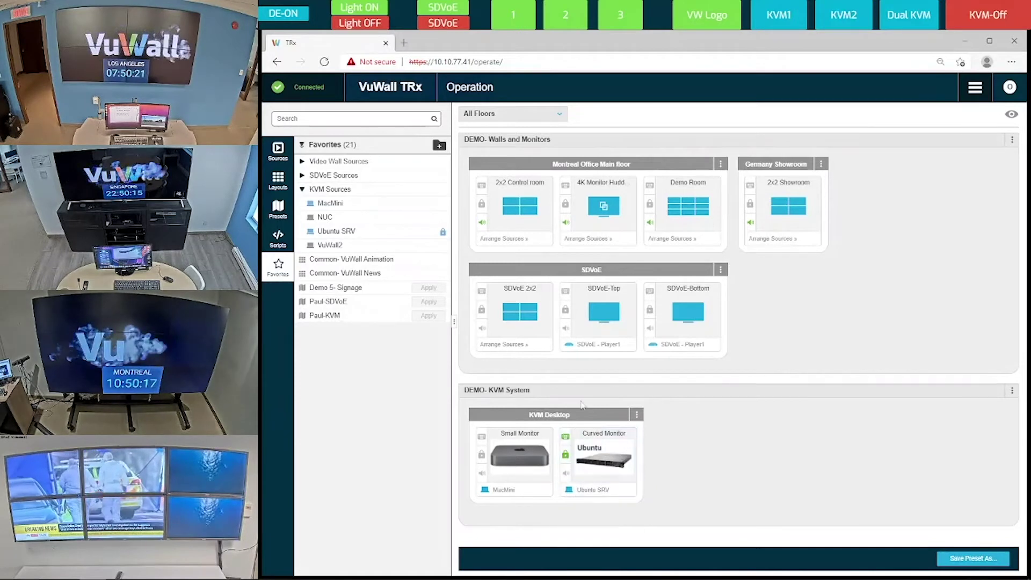
Check who is using the Ubuntu SRV source and try to connect it to the Small Monitor as well
mouse_move(362, 238)
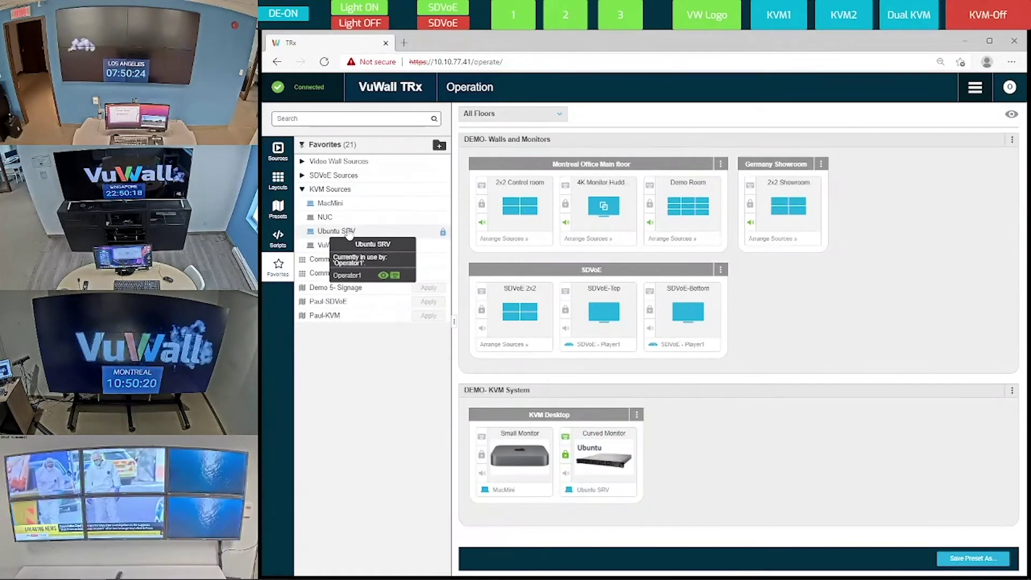
left_click_drag(349, 234, 508, 463)
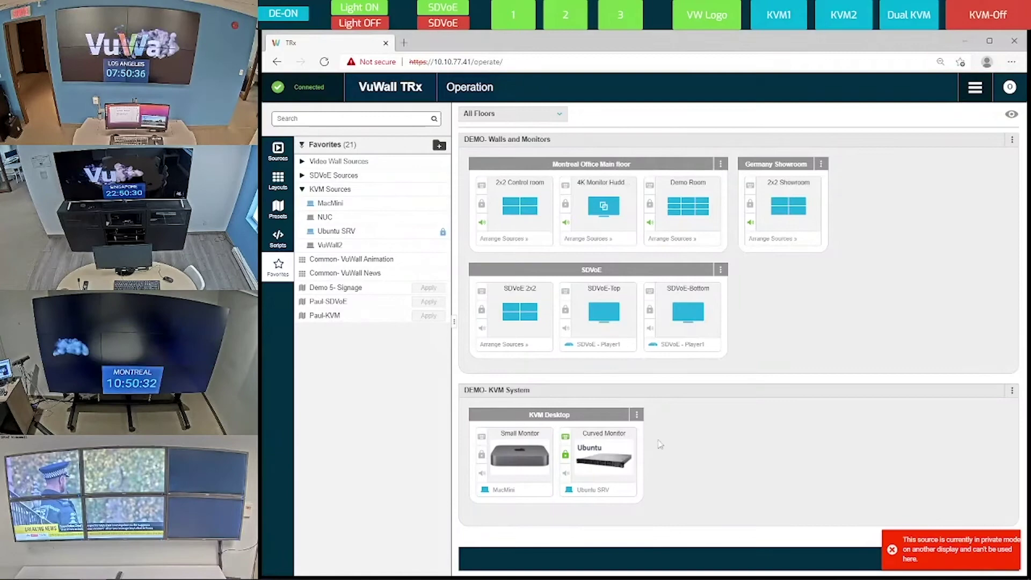
mouse_move(610, 442)
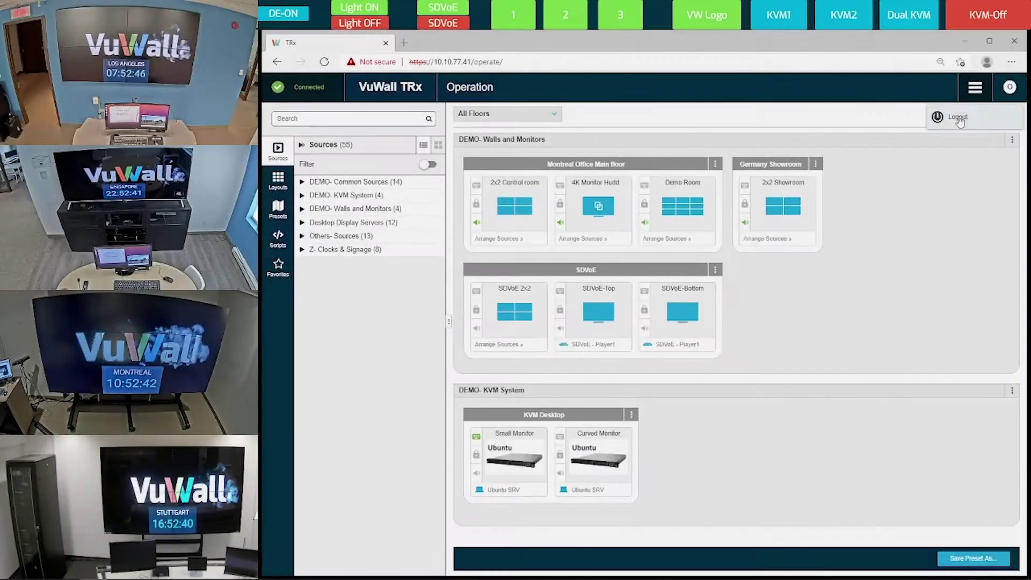
Log out of the current session and log in with the username vuwall and the account password
left_click(957, 117)
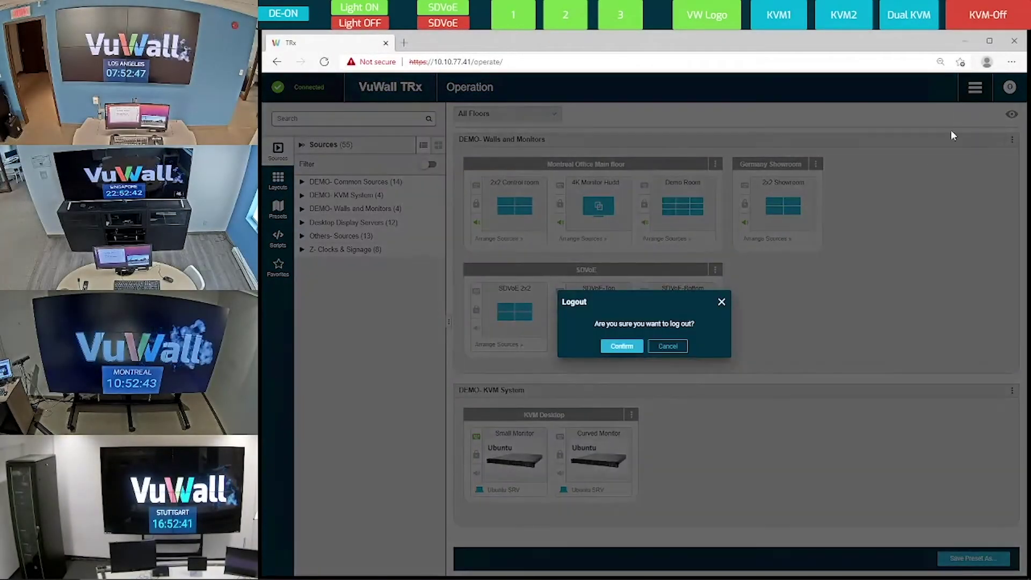
left_click(623, 348)
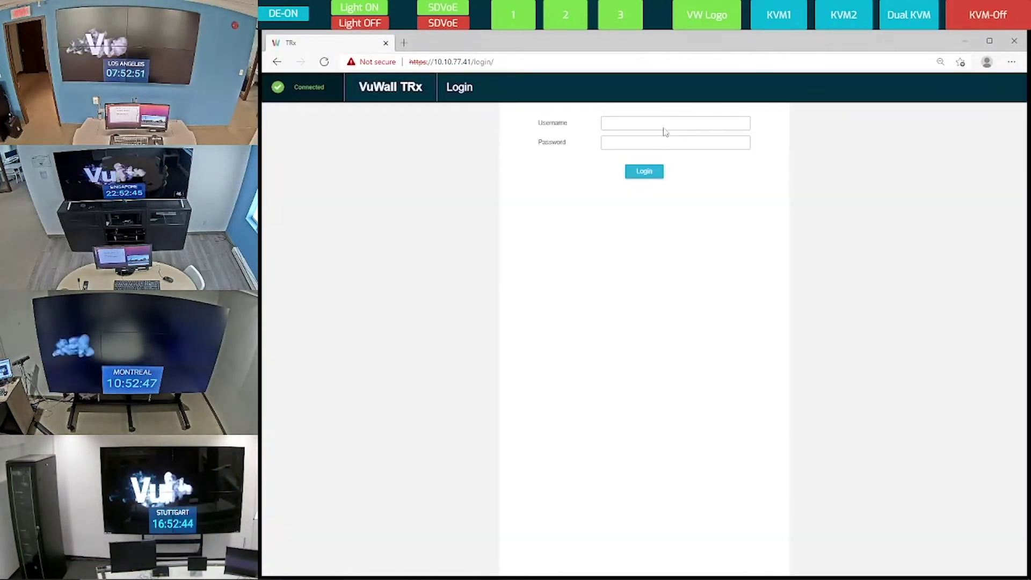
left_click(666, 125)
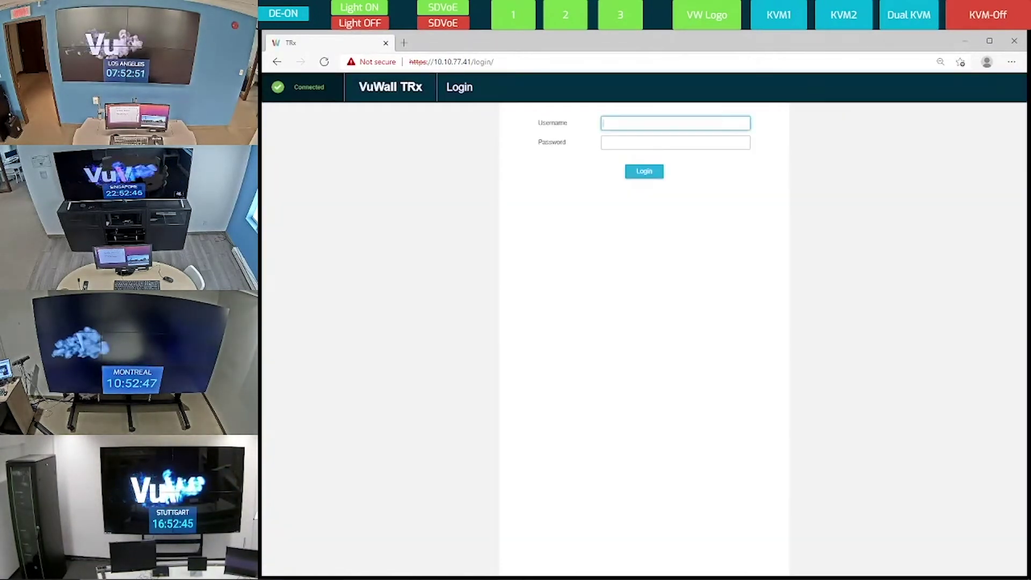
type("vuwall")
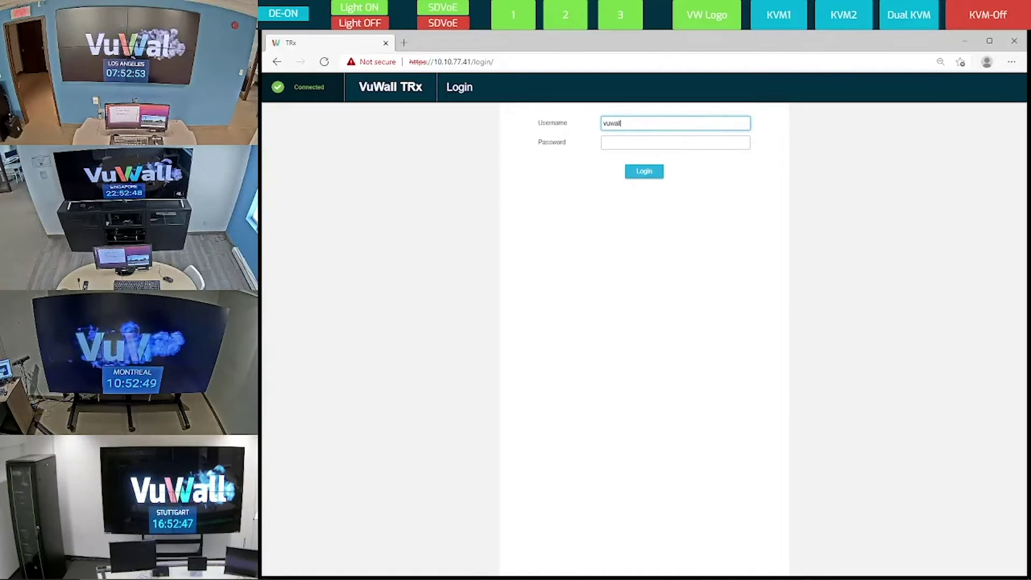
key("Tab")
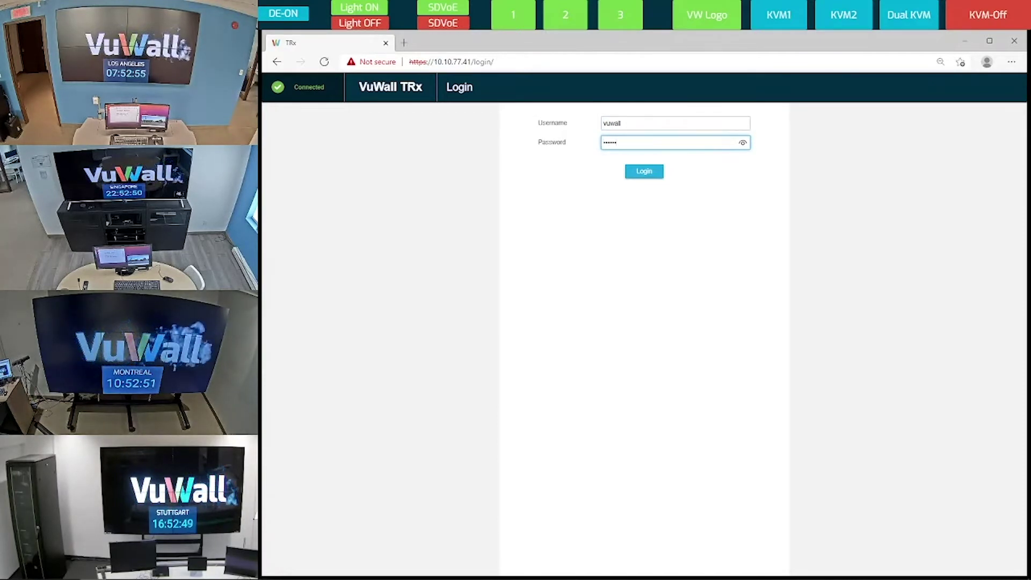
key("Return")
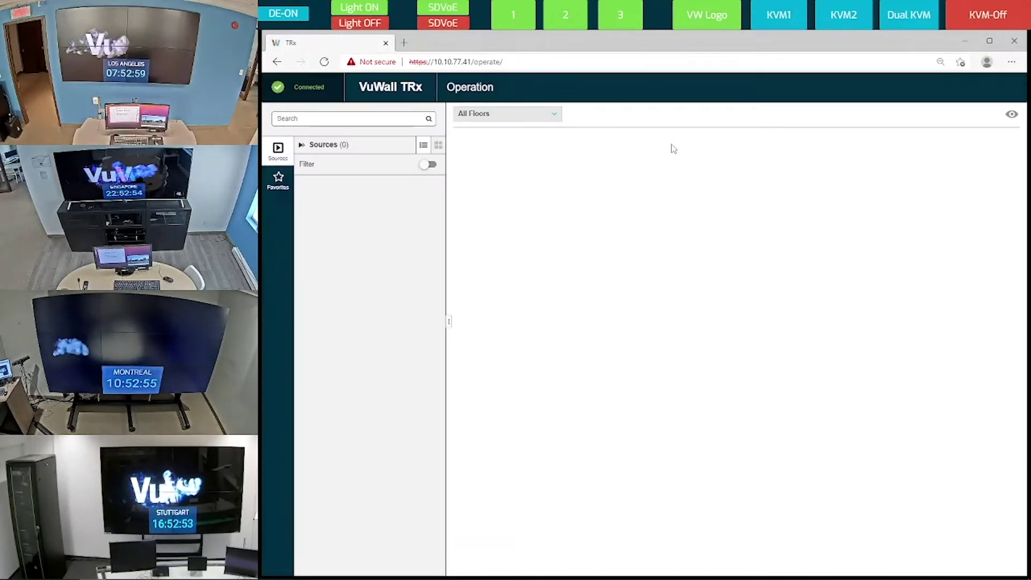
Open the Control Panel editor and place a new action button in the upper part of the blank panel
left_click(975, 87)
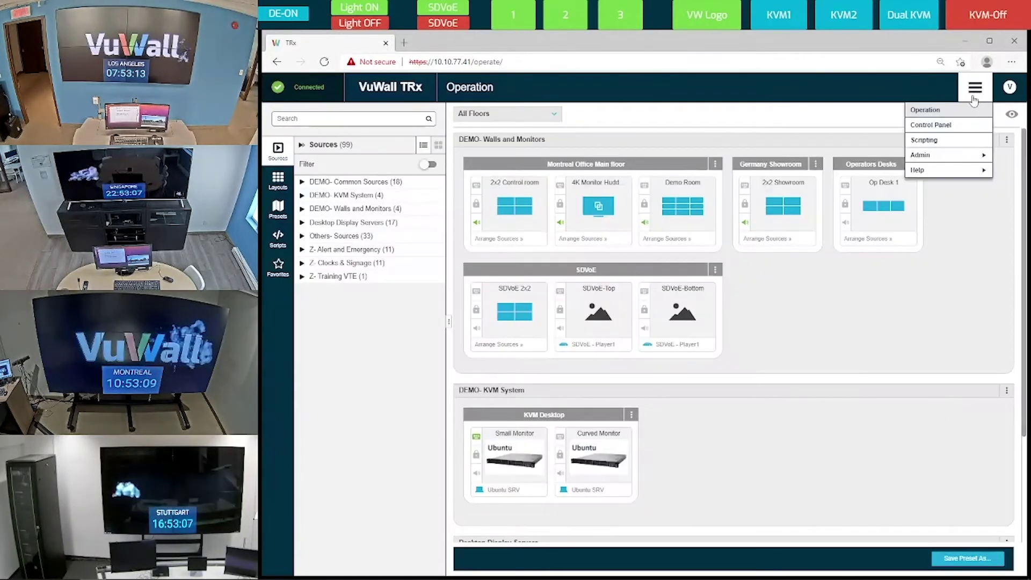
left_click(948, 127)
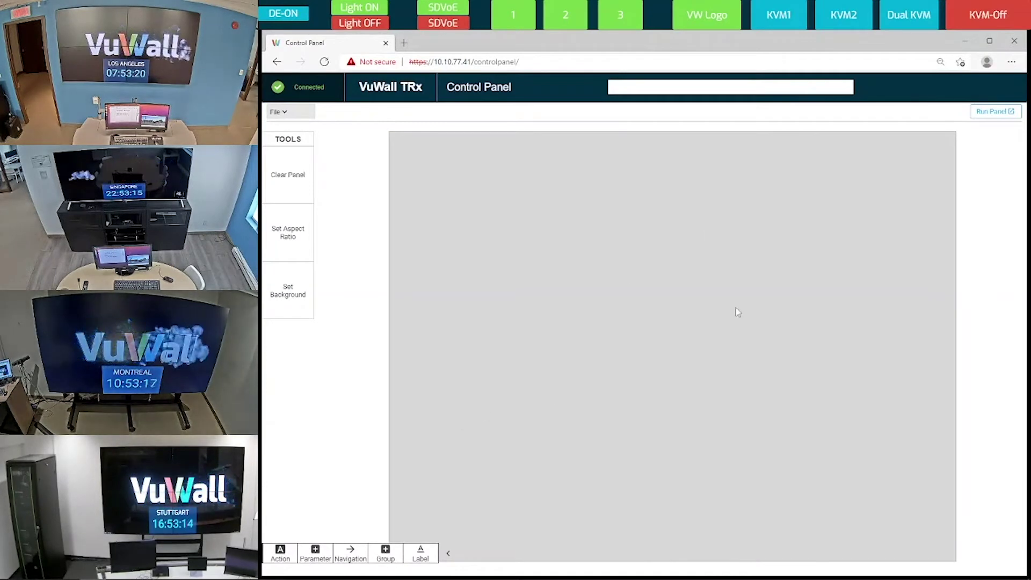
left_click_drag(288, 544, 500, 199)
left_click_drag(458, 172, 602, 245)
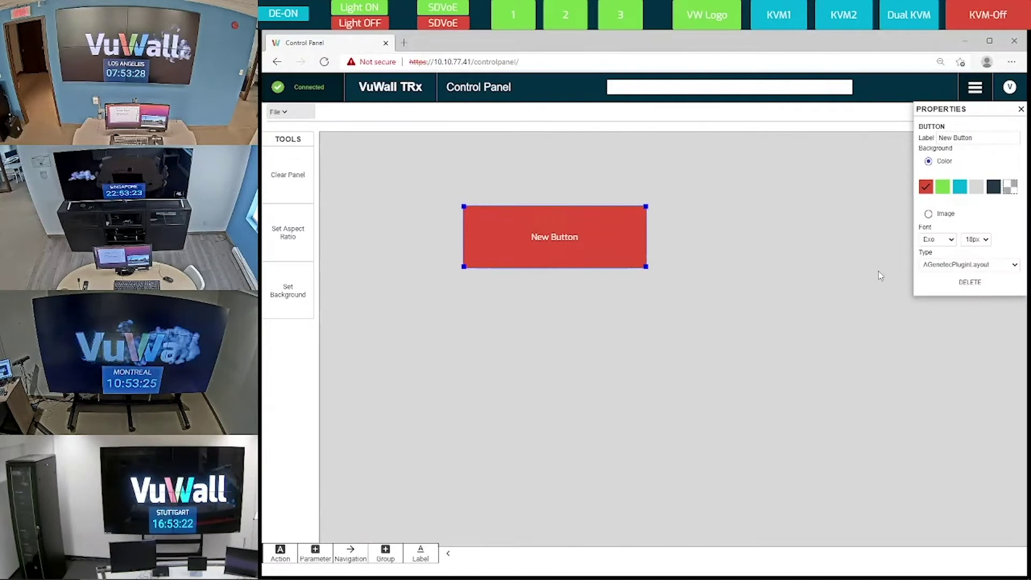
Set the new button's type to ApplyLayout with layout Test1 and display 4K Monitor Huddle Room
left_click(979, 268)
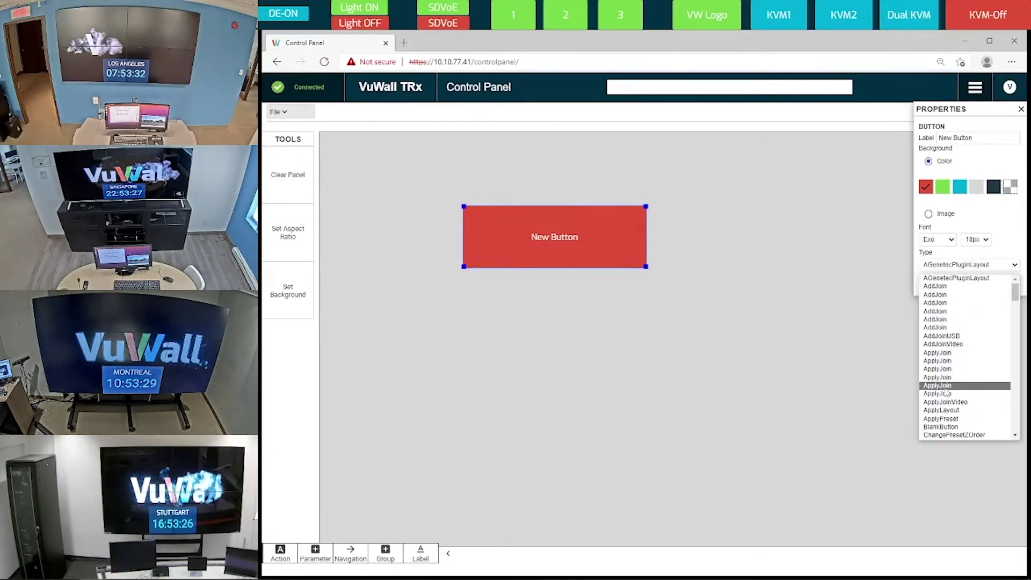
left_click(944, 385)
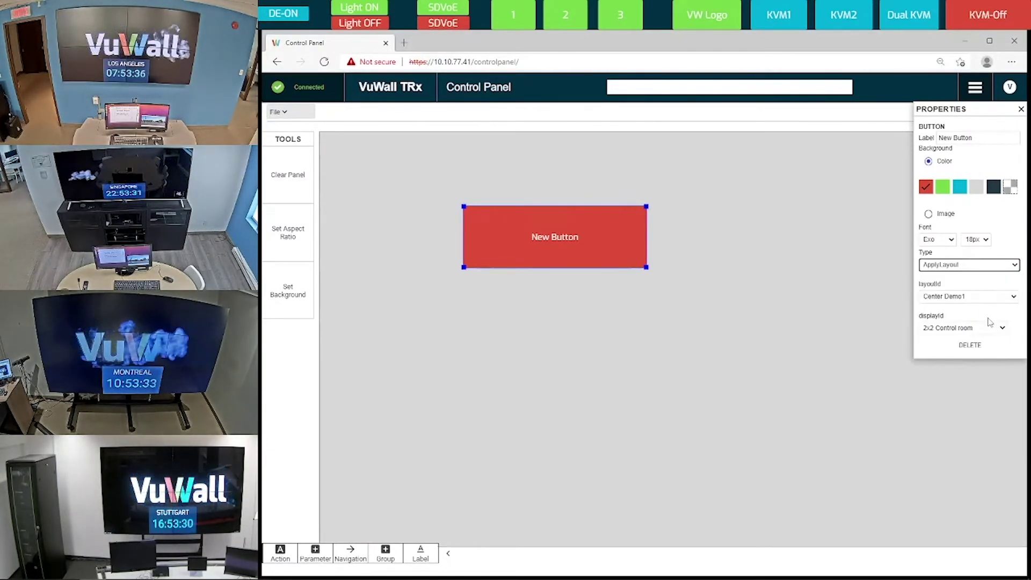
left_click(985, 297)
scroll(946, 392, "down", 5)
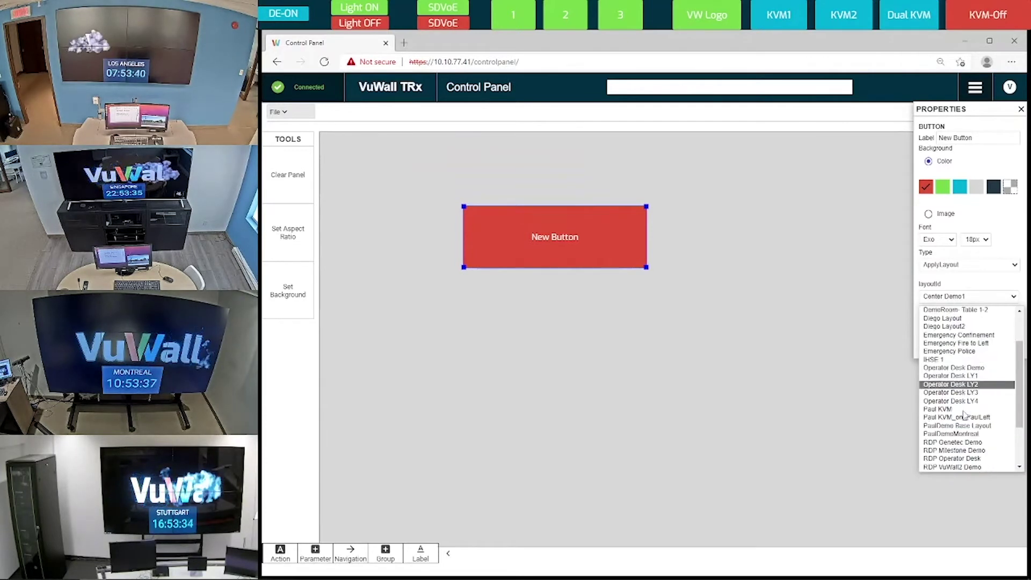
left_click(937, 451)
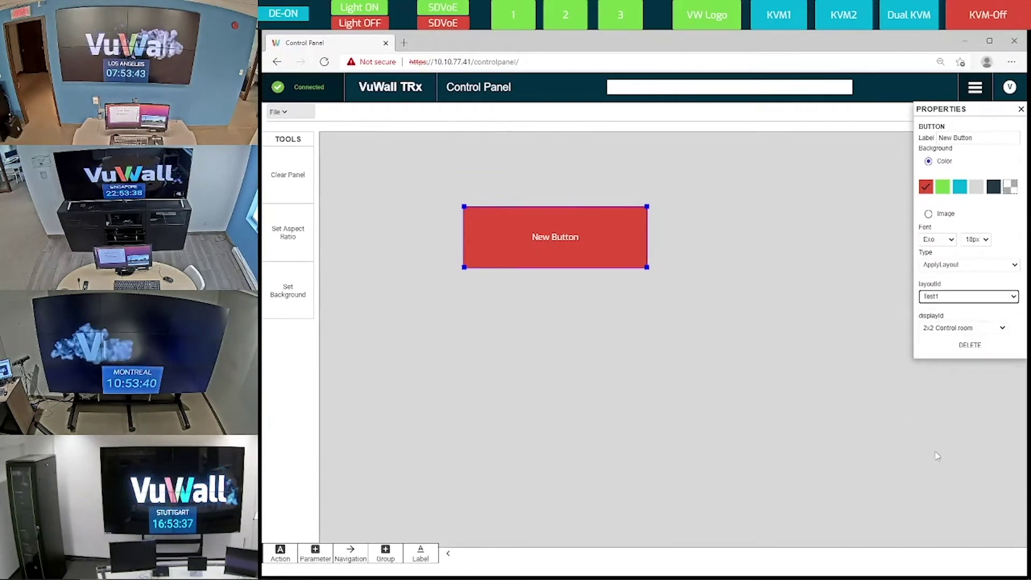
left_click(984, 332)
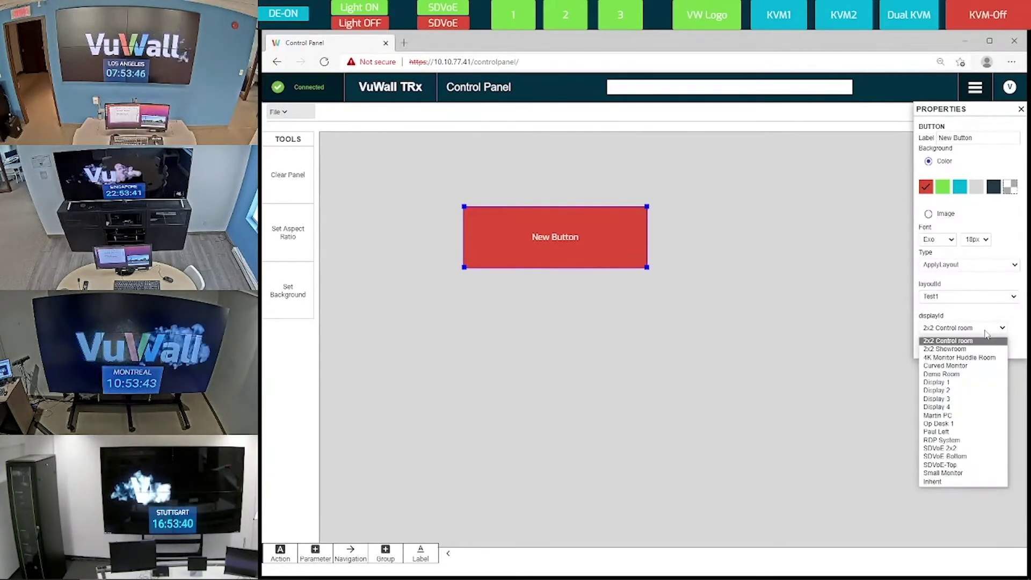
left_click(975, 358)
Label the red button "Test Layout" and close its properties
double_click(955, 139)
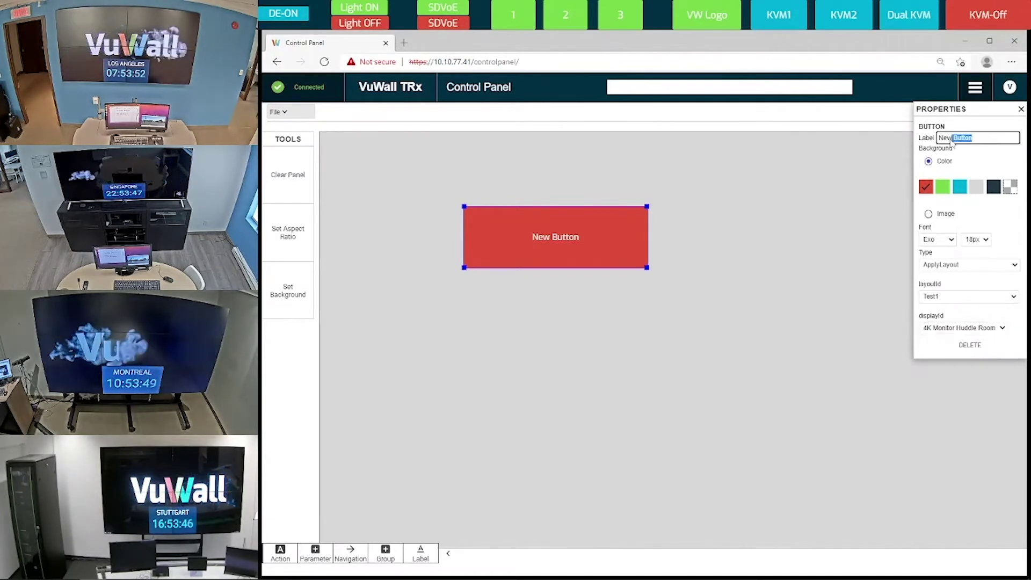
left_click_drag(954, 139, 927, 139)
type("Test Layout")
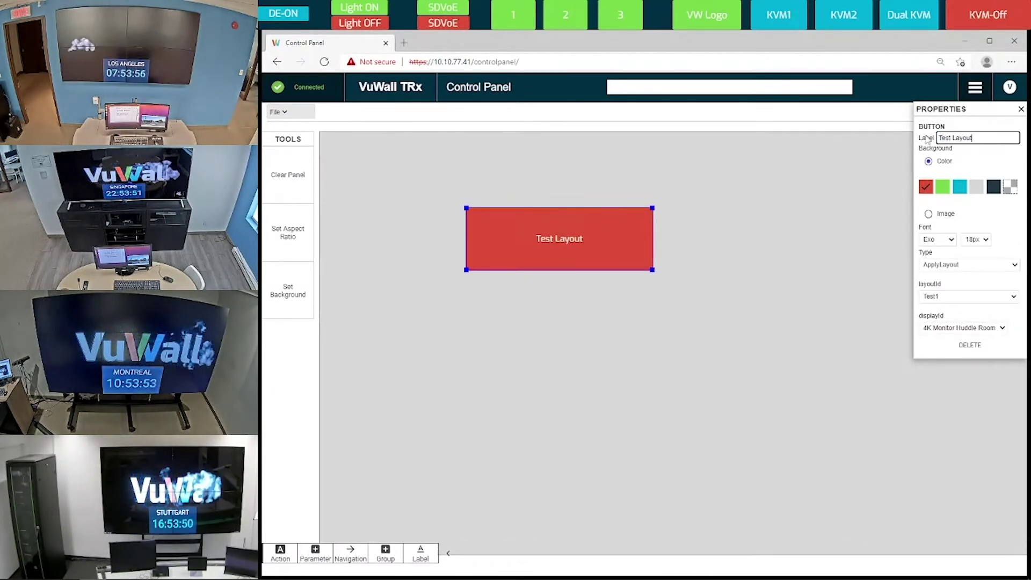
left_click(899, 175)
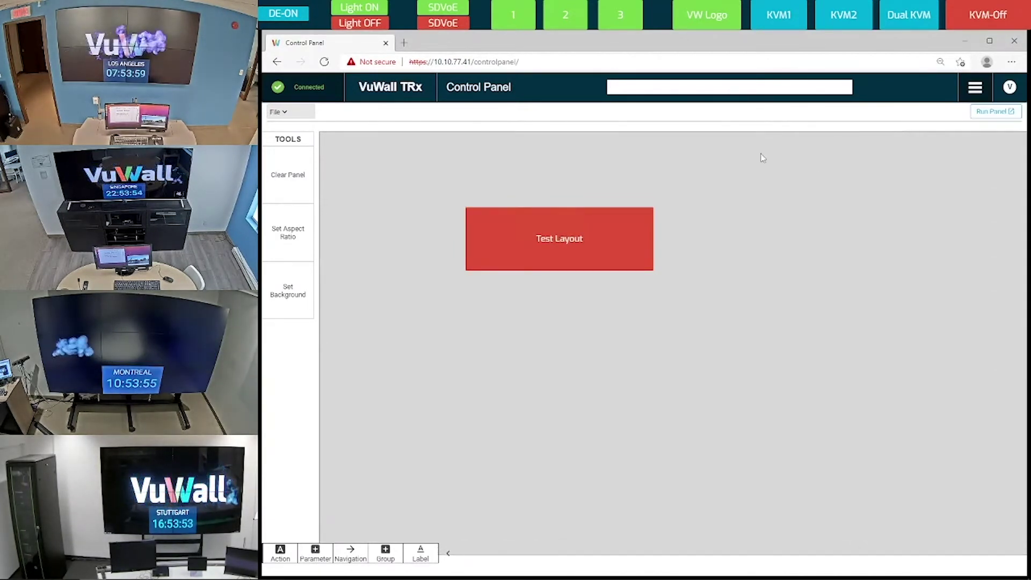
Save the control panel under a new test name and run it
left_click(277, 112)
left_click(291, 152)
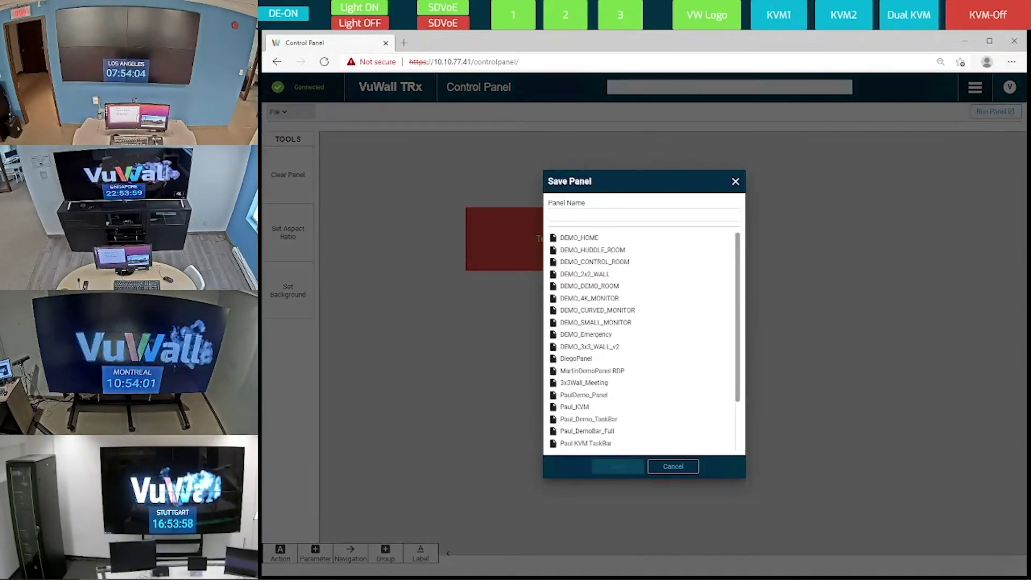
type("Tes")
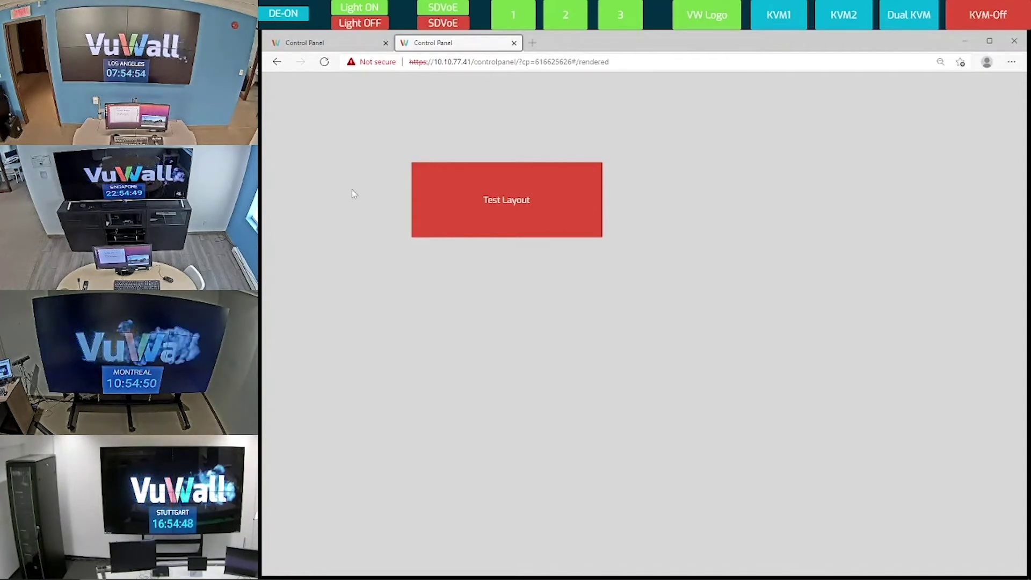
Trigger the Test Layout button in the running panel and close the rendered panel
left_click(519, 196)
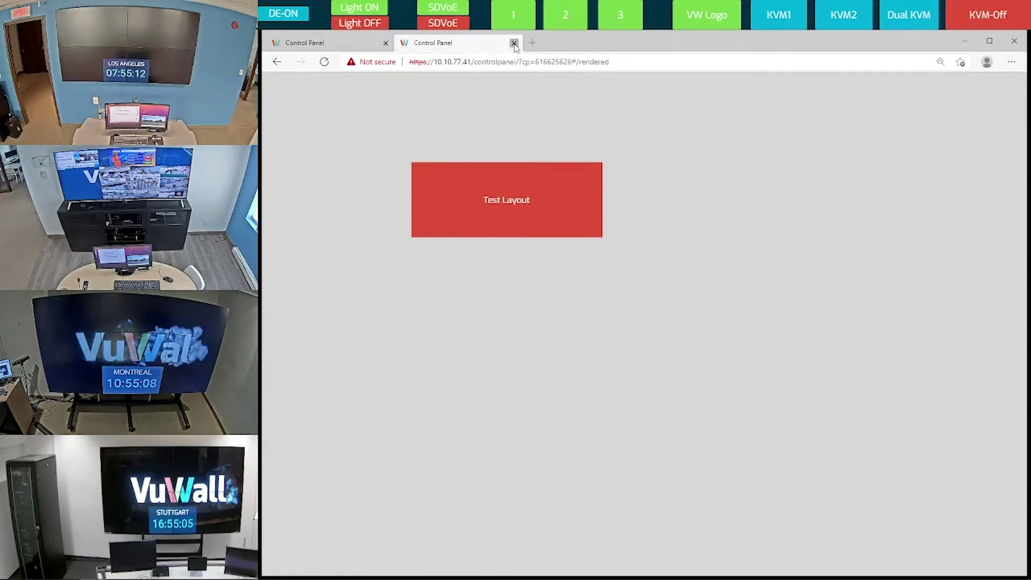
left_click(514, 43)
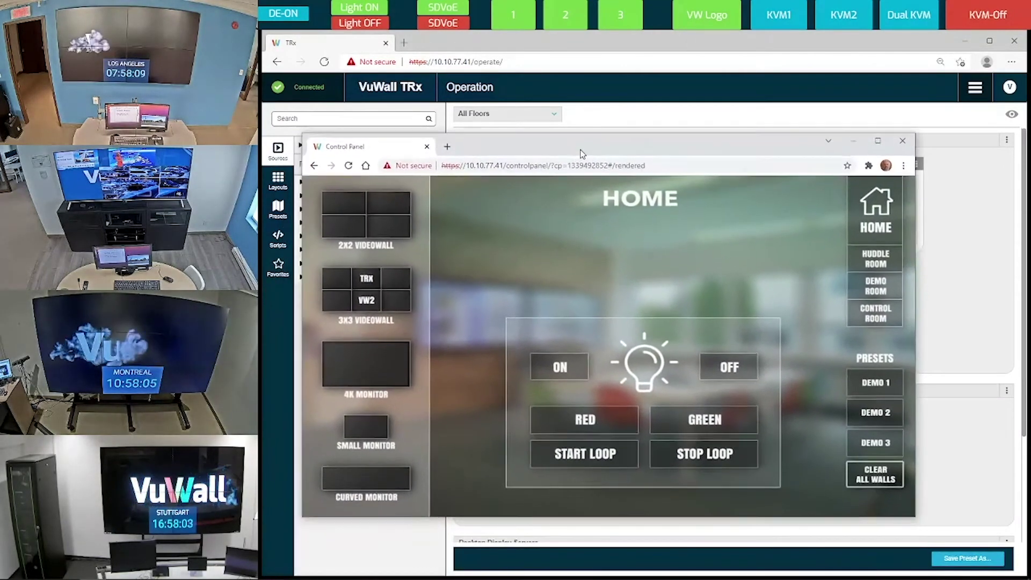
Reposition the HOME control panel window slightly and recall preset 3 on the walls
left_click_drag(582, 153, 584, 149)
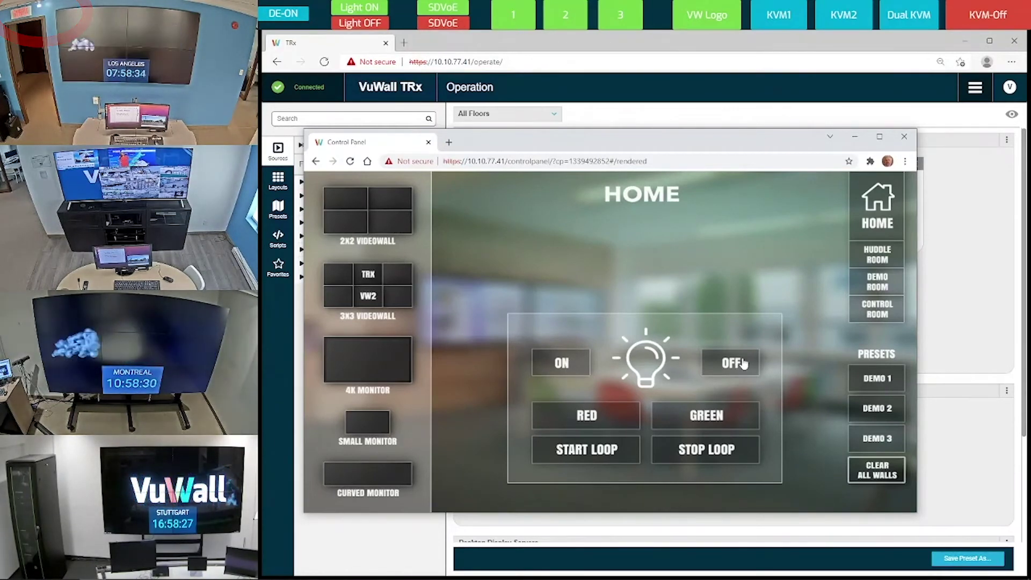
left_click(362, 50)
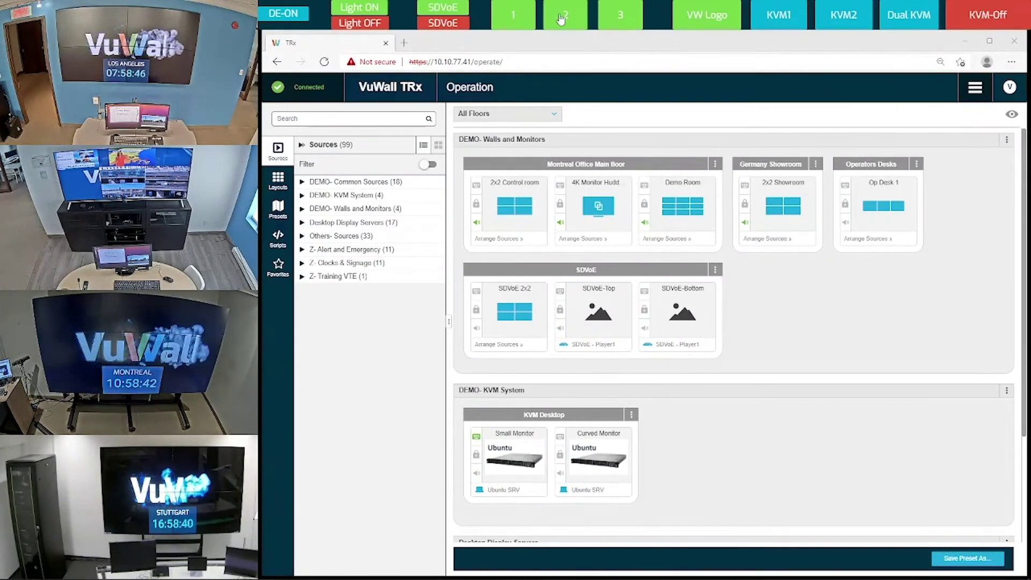
left_click(622, 18)
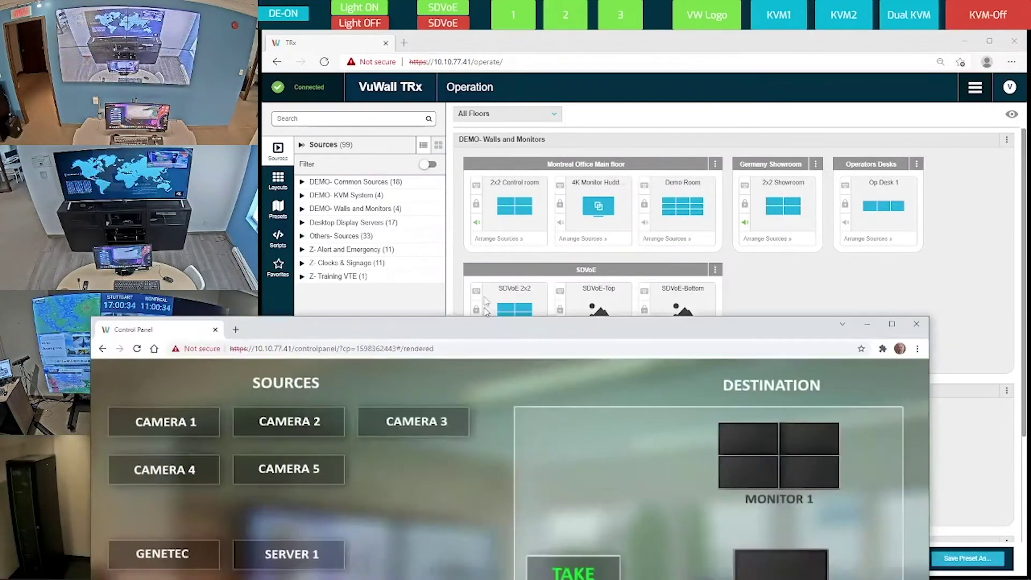
Move and resize the source-routing control panel to fit the screen, and send Camera 5 to Monitor 2
left_click_drag(486, 309, 547, 80)
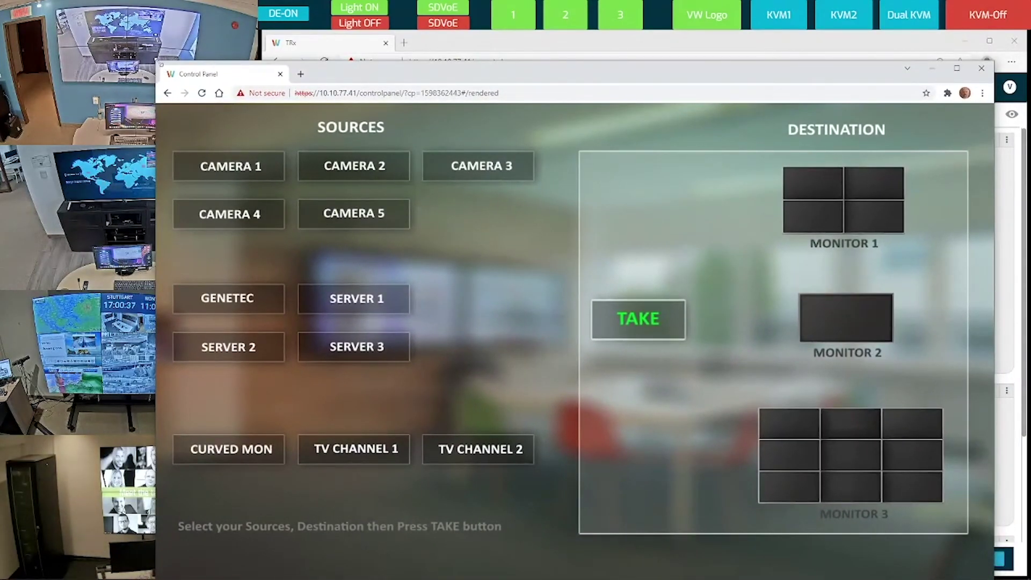
left_click_drag(160, 62, 299, 156)
left_click_drag(463, 167, 452, 100)
left_click(468, 219)
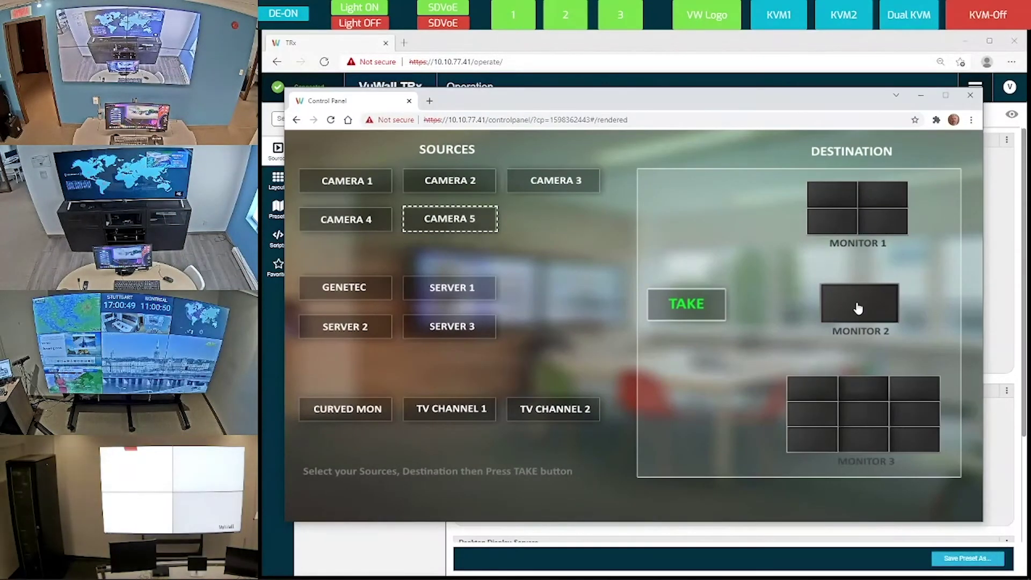
left_click(686, 302)
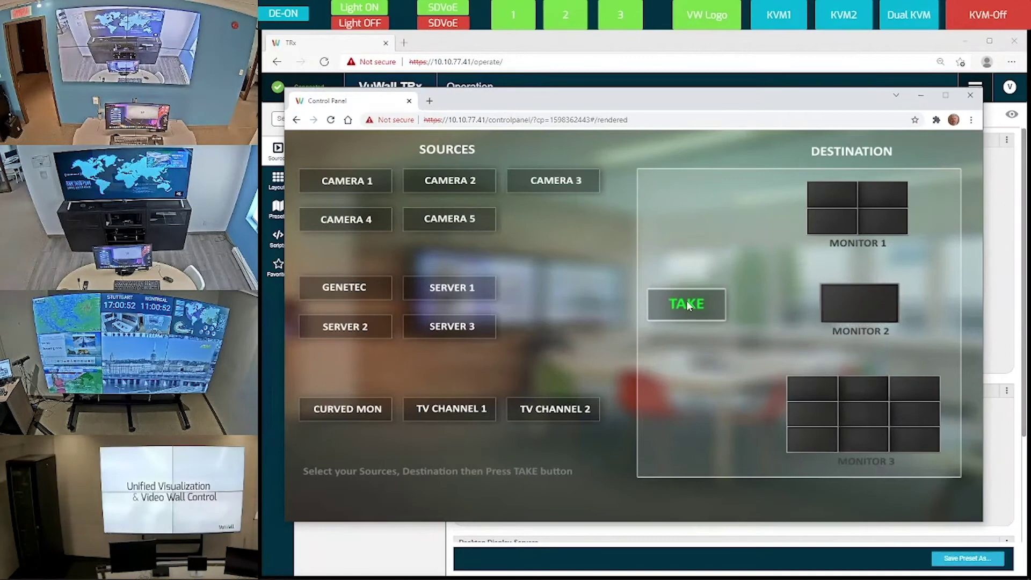
Send the Curved Mon source to Monitor 3 and minimize the source-routing panel
left_click(353, 414)
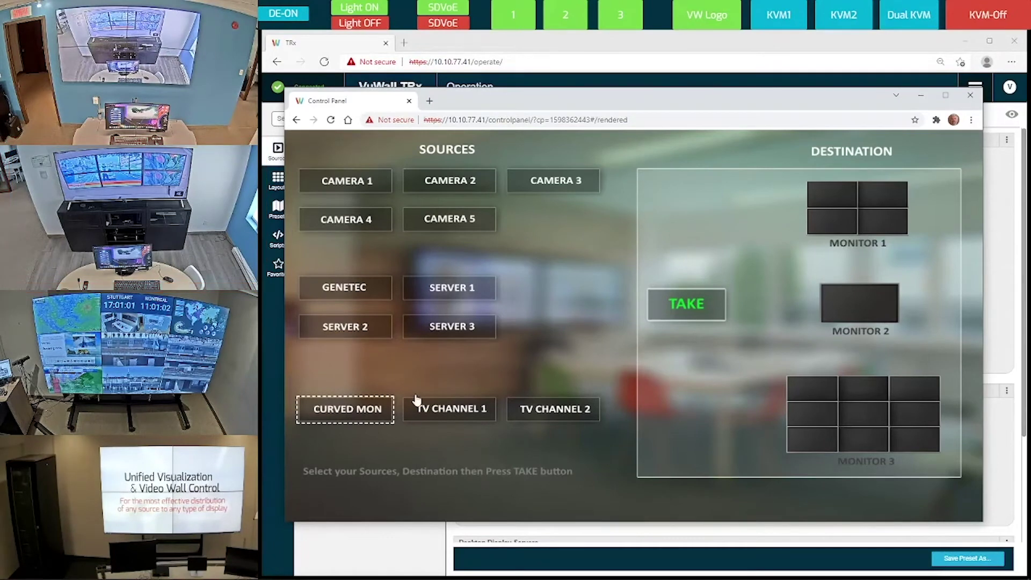
left_click(856, 421)
left_click(688, 305)
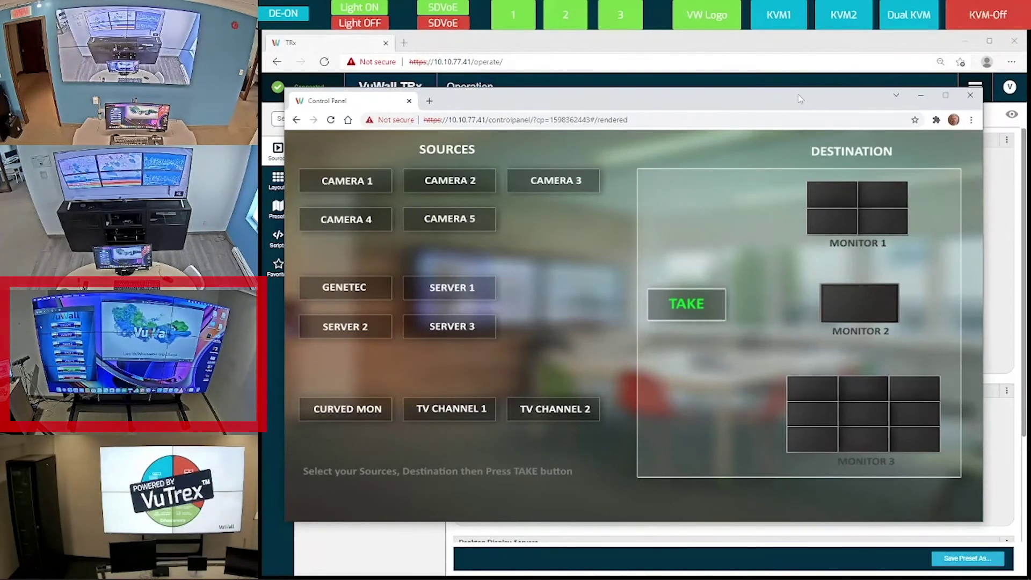
left_click(921, 95)
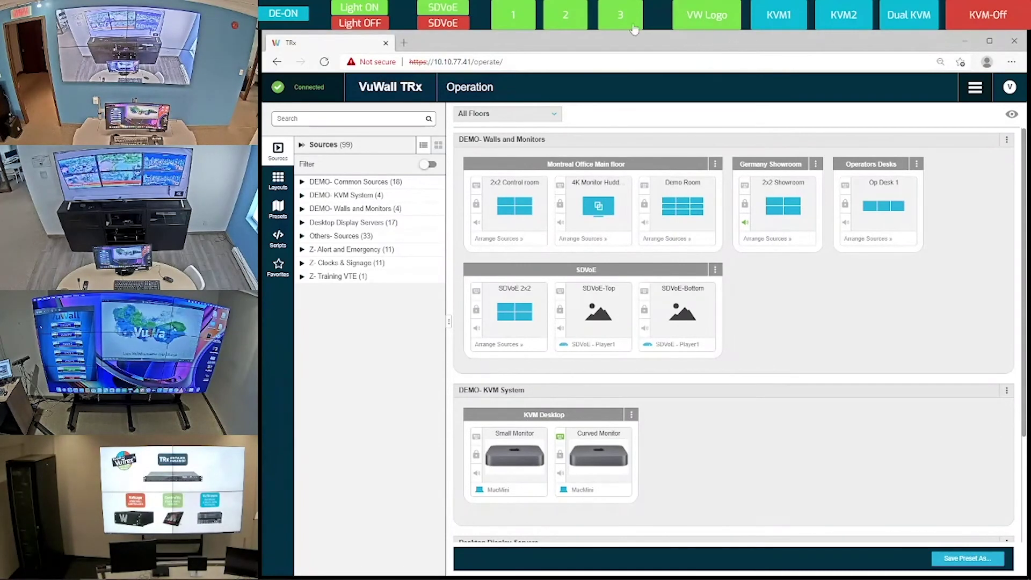
Recall preset 2 and open the KVM1 remote desktop
left_click(560, 14)
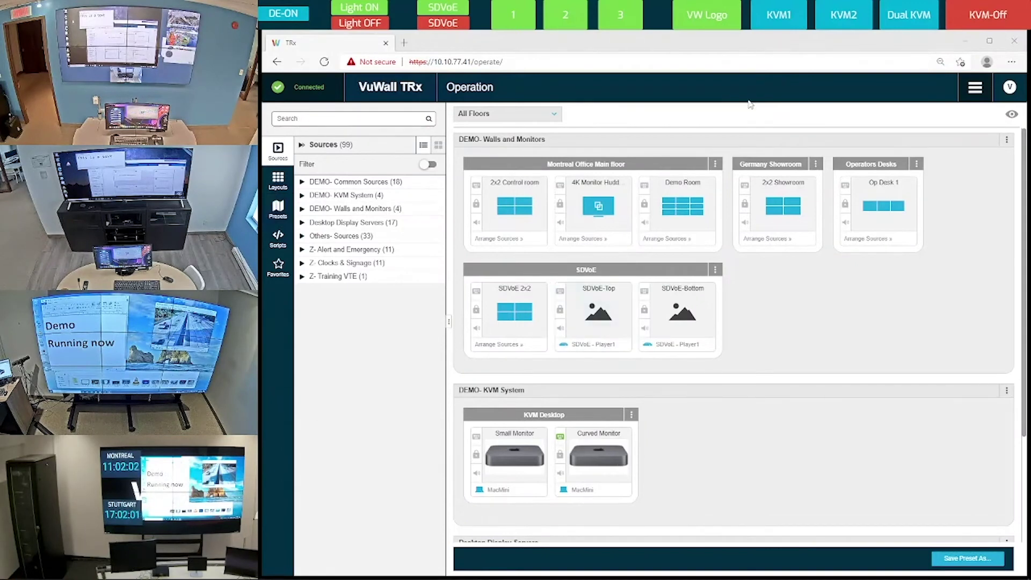
left_click(785, 22)
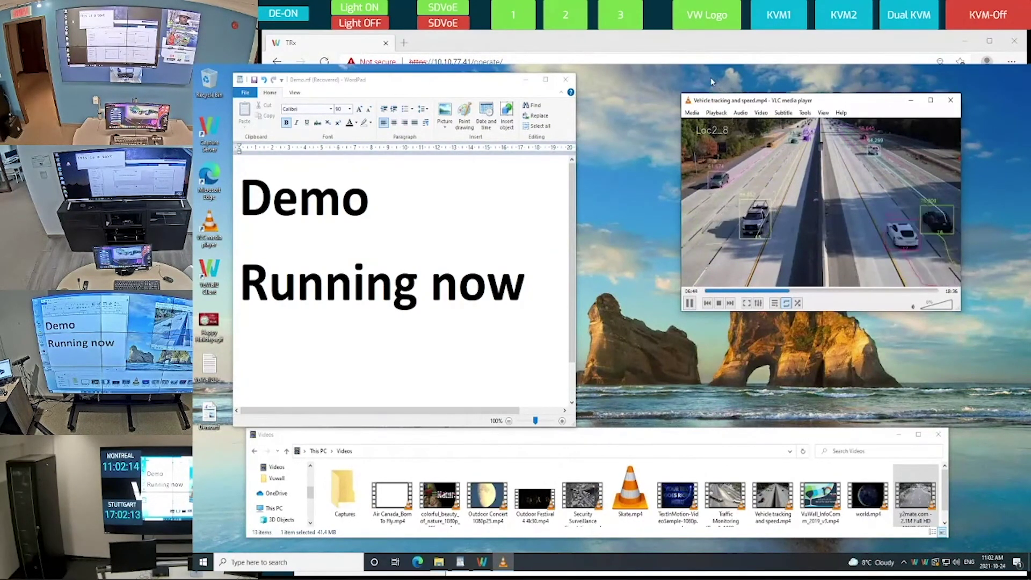
On the KVM1 desktop, shift the WordPad window slightly and insert "New" before "Demo" in the document
left_click_drag(398, 85, 434, 92)
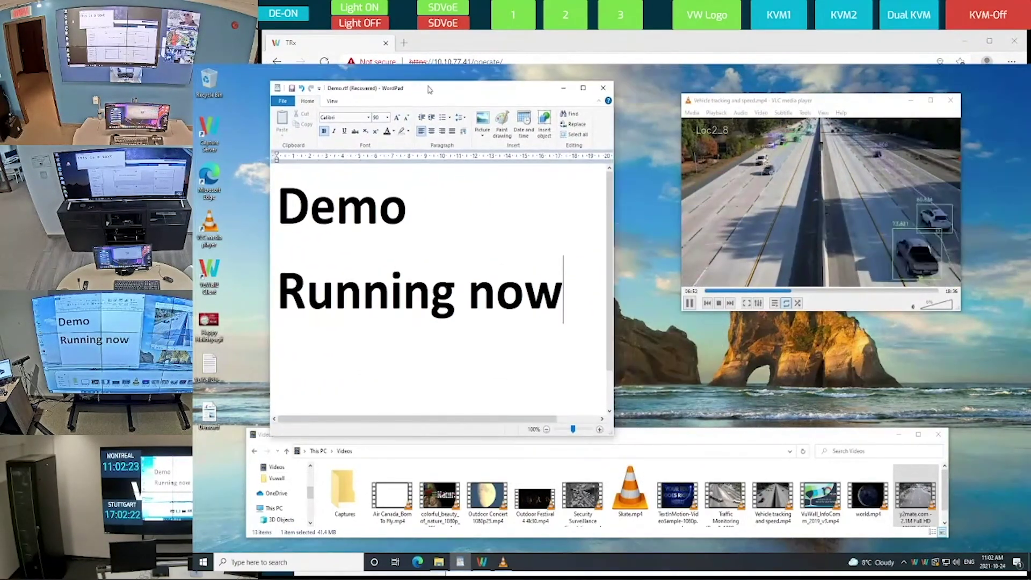
left_click(456, 293)
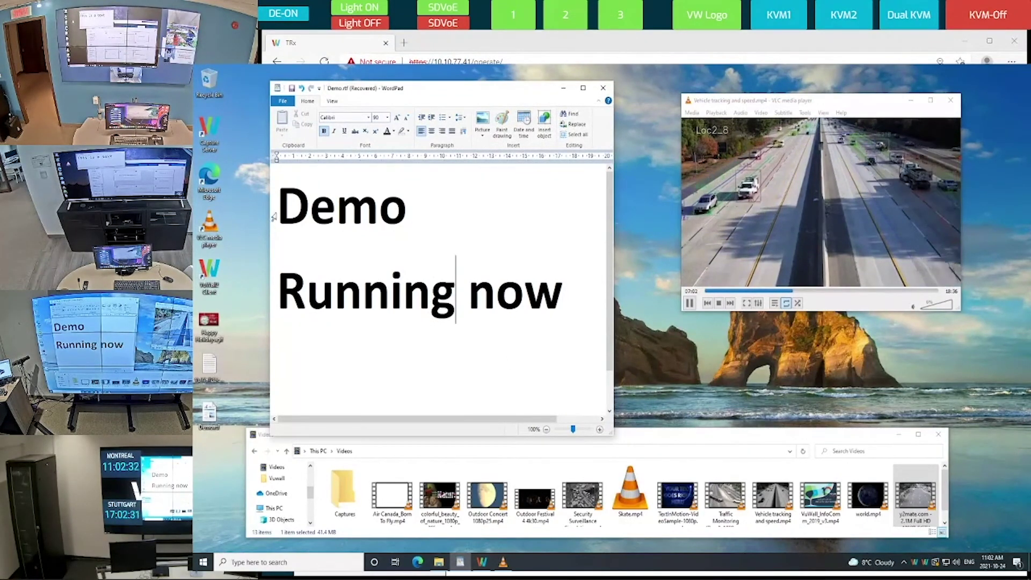
left_click(285, 209)
type("New")
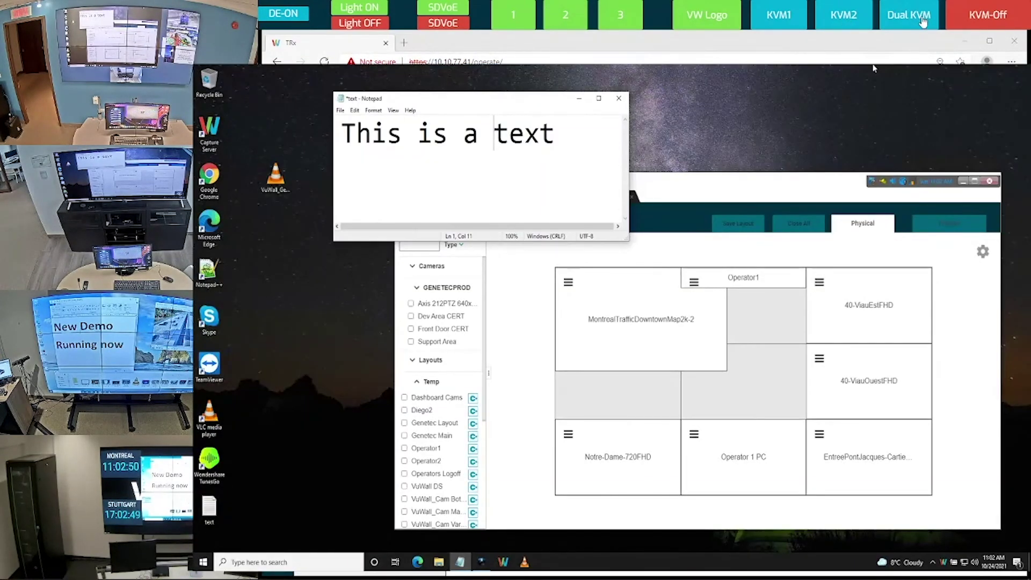
Show both KVM desktops side by side with Dual KVM and play the Security Surveillance video on the KVM1 desktop
left_click(922, 21)
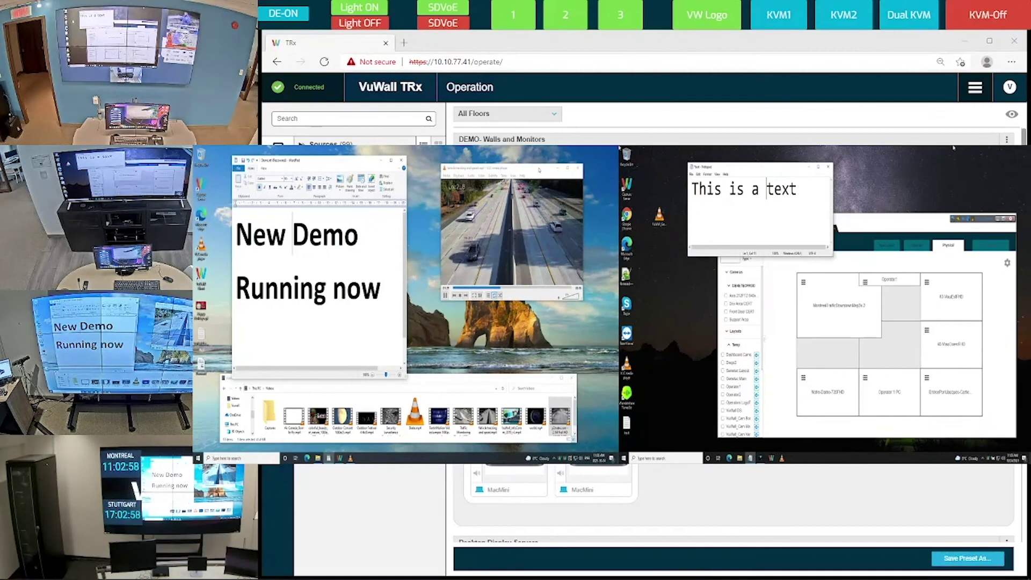
left_click(539, 169)
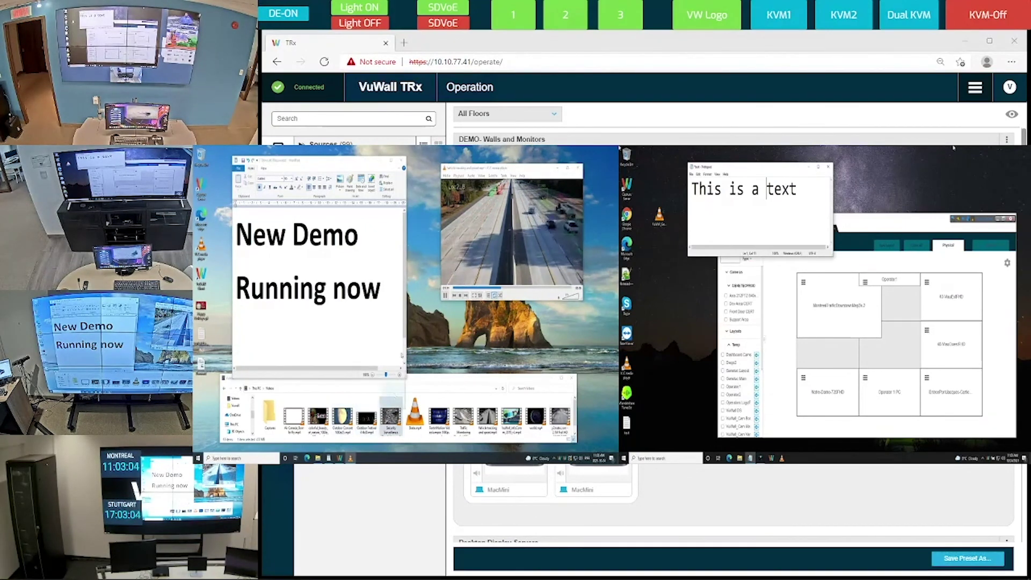
double_click(391, 416)
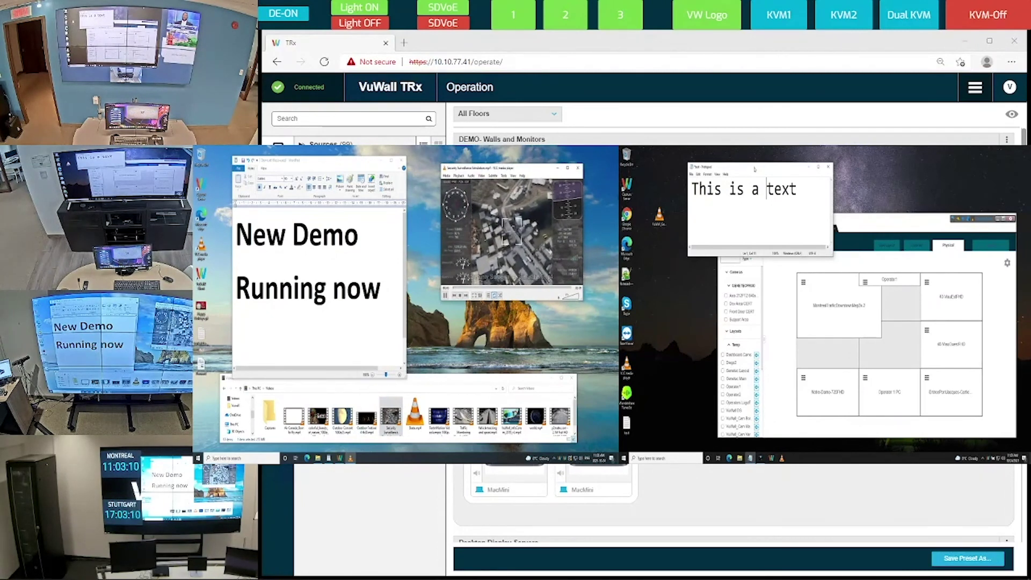
On the second KVM desktop, move the Notepad window, insert "new" before "text", shift the VuWall window up, and bring Notepad back to the front
left_click_drag(761, 168, 731, 208)
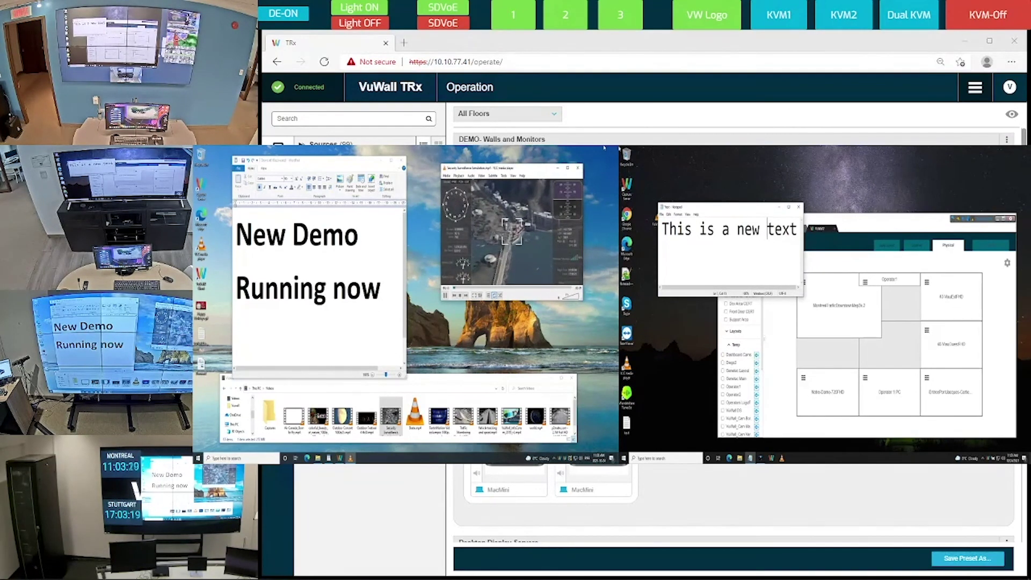
left_click_drag(920, 226, 929, 192)
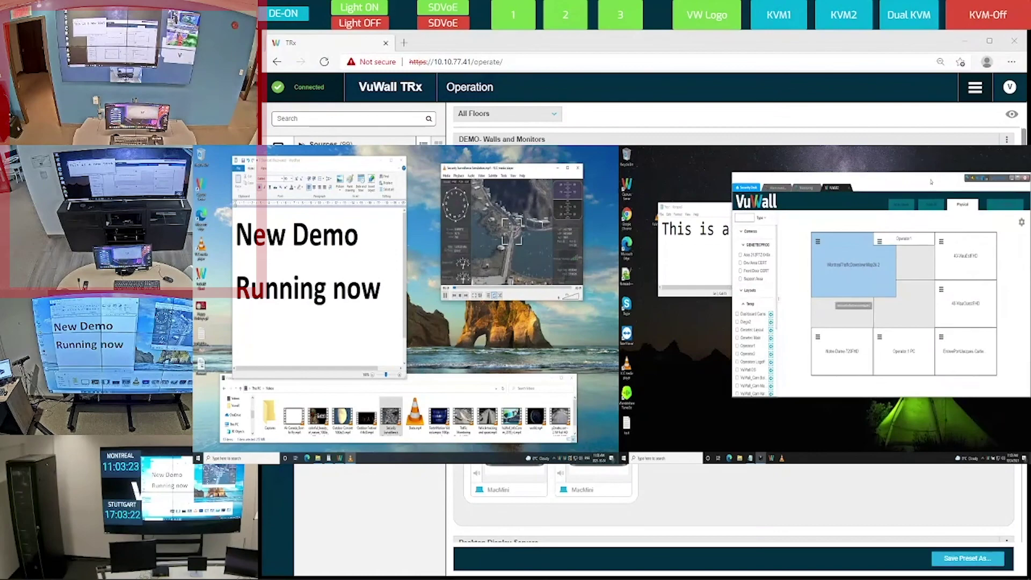
left_click(720, 212)
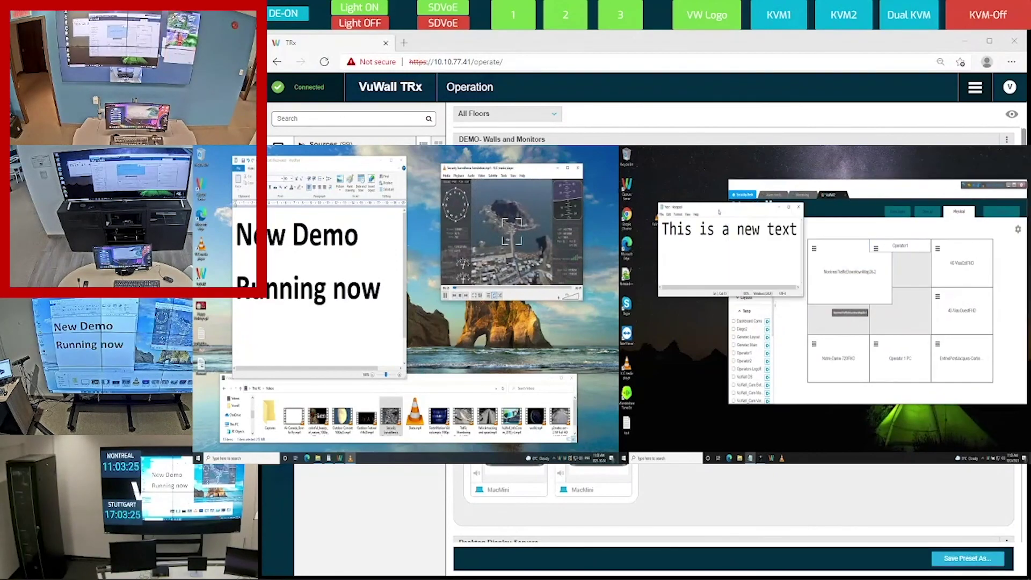